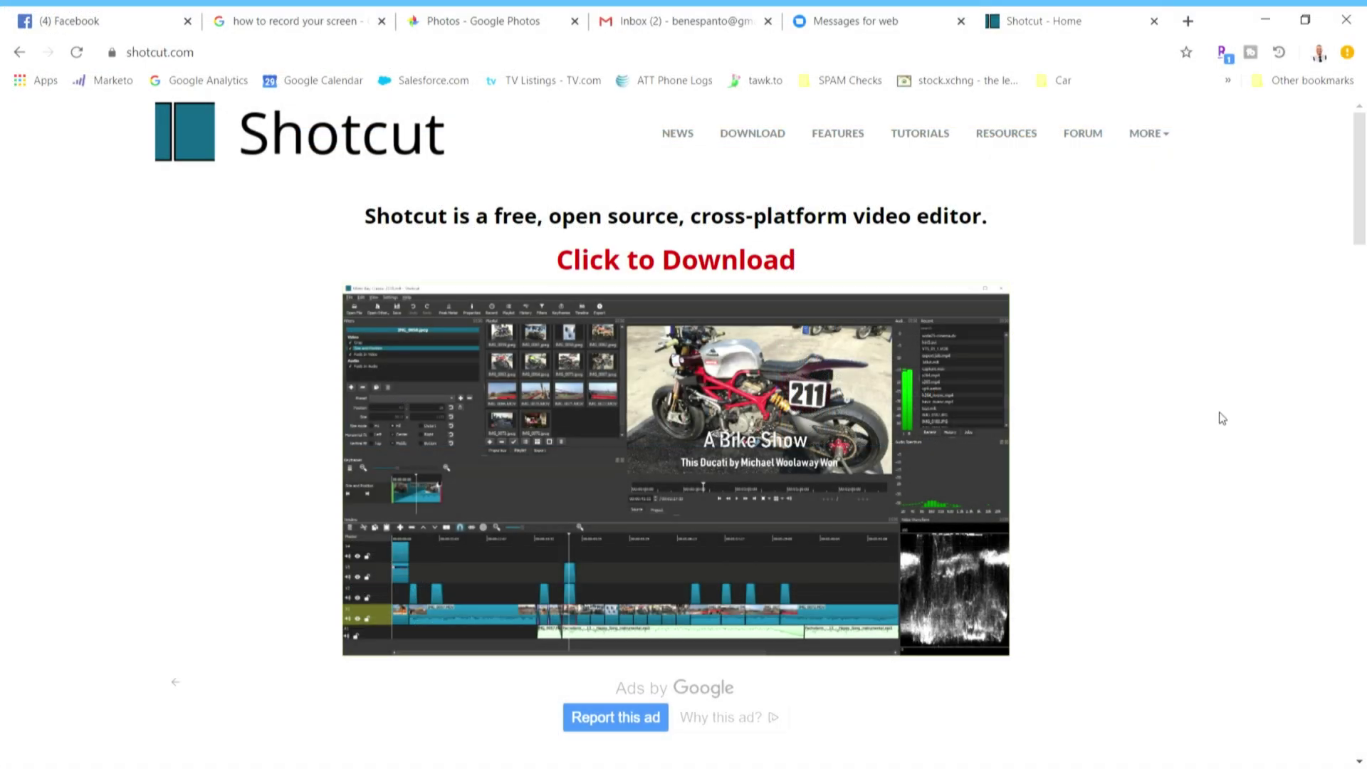
- Scroll down the shotcut.com home page past the download link
{"action": "scroll", "coordinate": [1219, 412], "scroll_direction": "down", "scroll_amount": 1}
{"action": "scroll", "coordinate": [1222, 418], "scroll_direction": "down", "scroll_amount": 8}
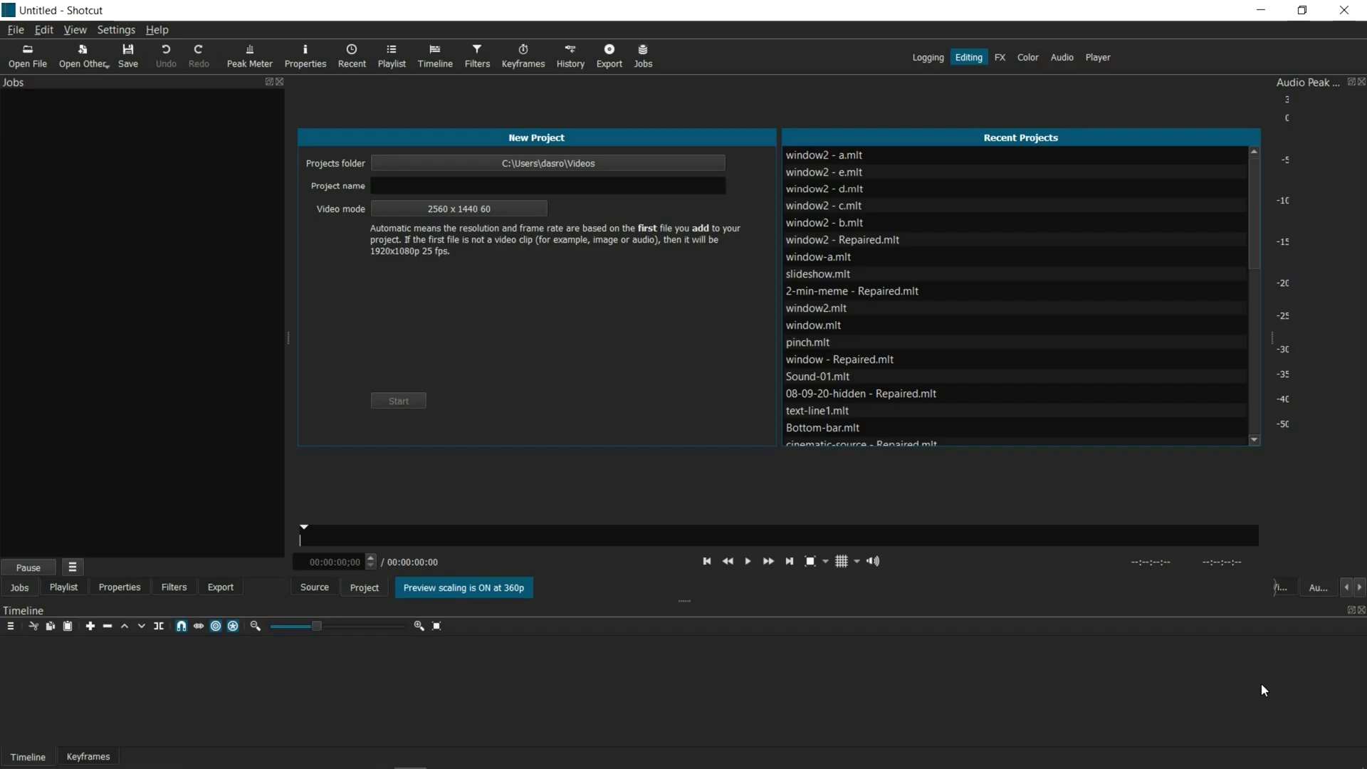
- View the About Shotcut dialog showing version 20.11.28, then close it
{"action": "left_click", "coordinate": [157, 30]}
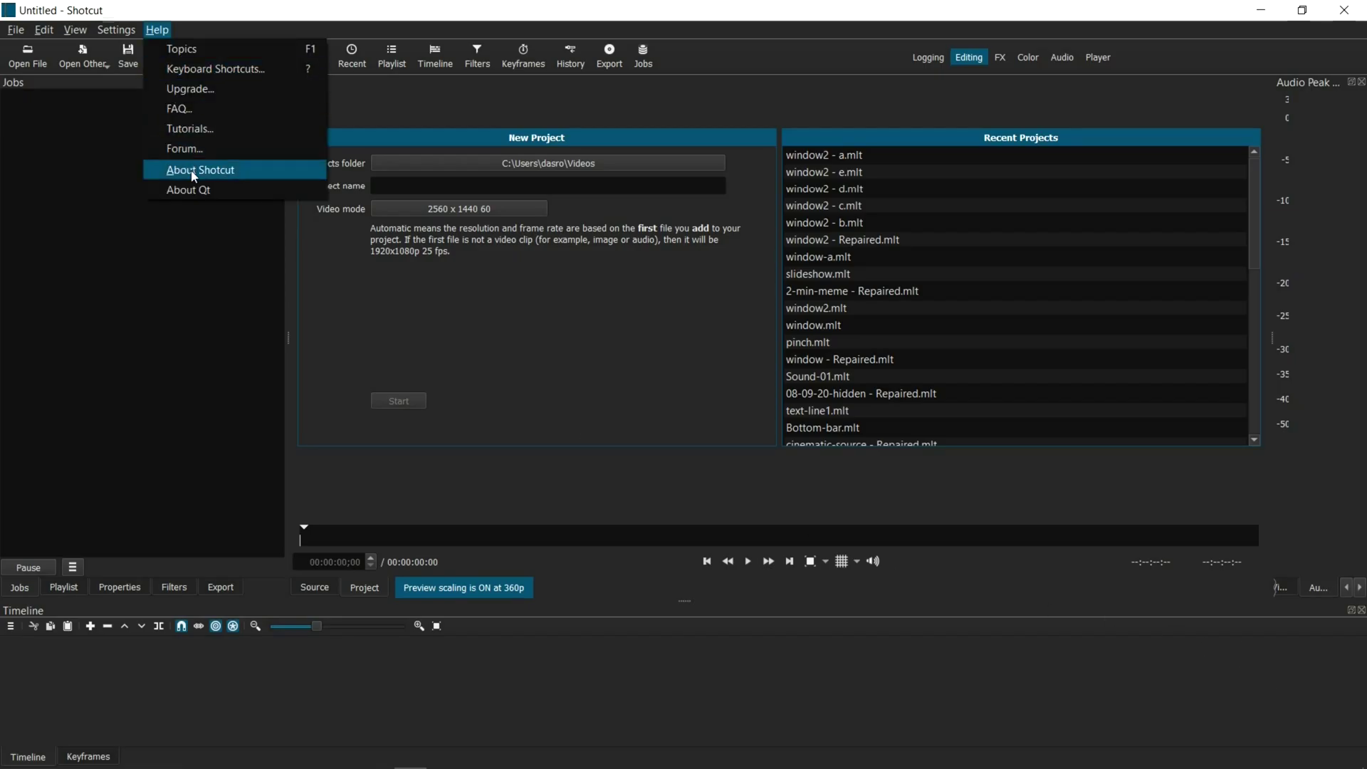
{"action": "left_click", "coordinate": [194, 172]}
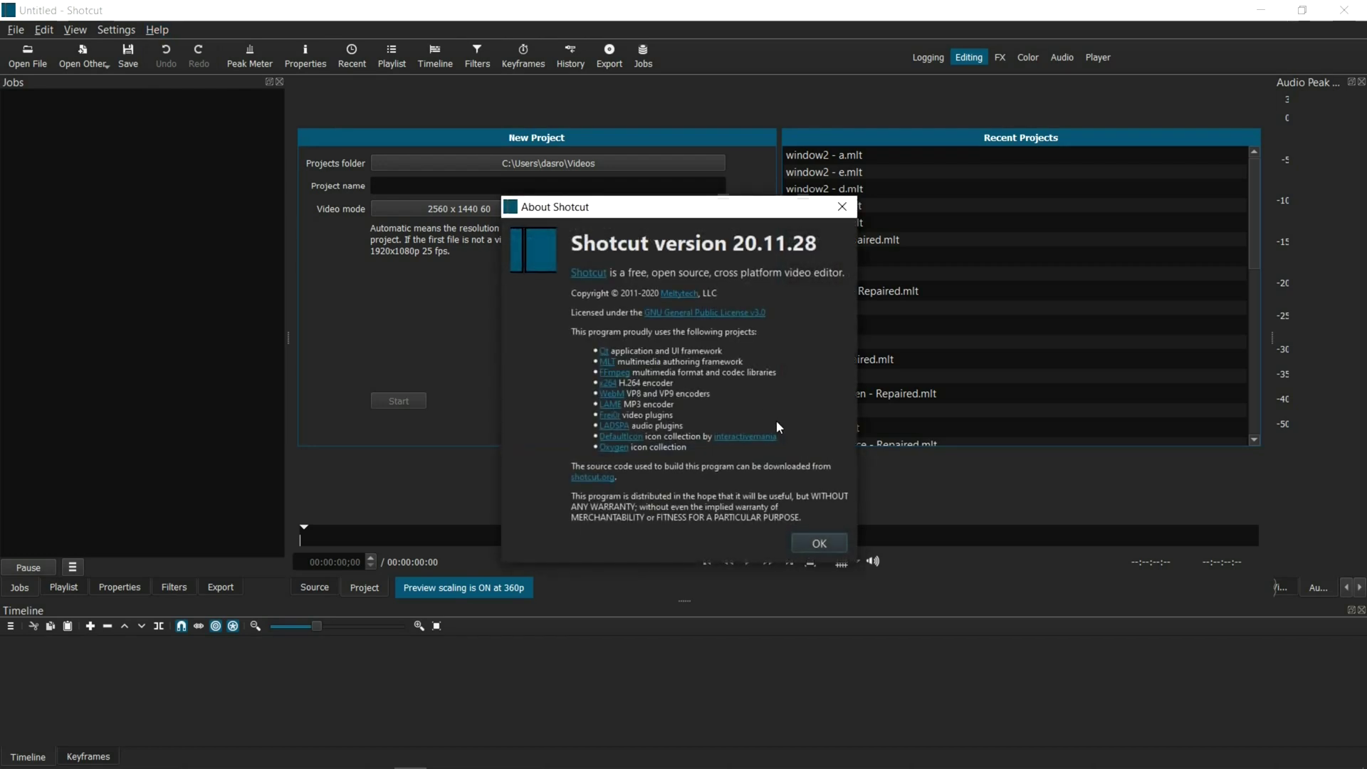
{"action": "left_click", "coordinate": [828, 544]}
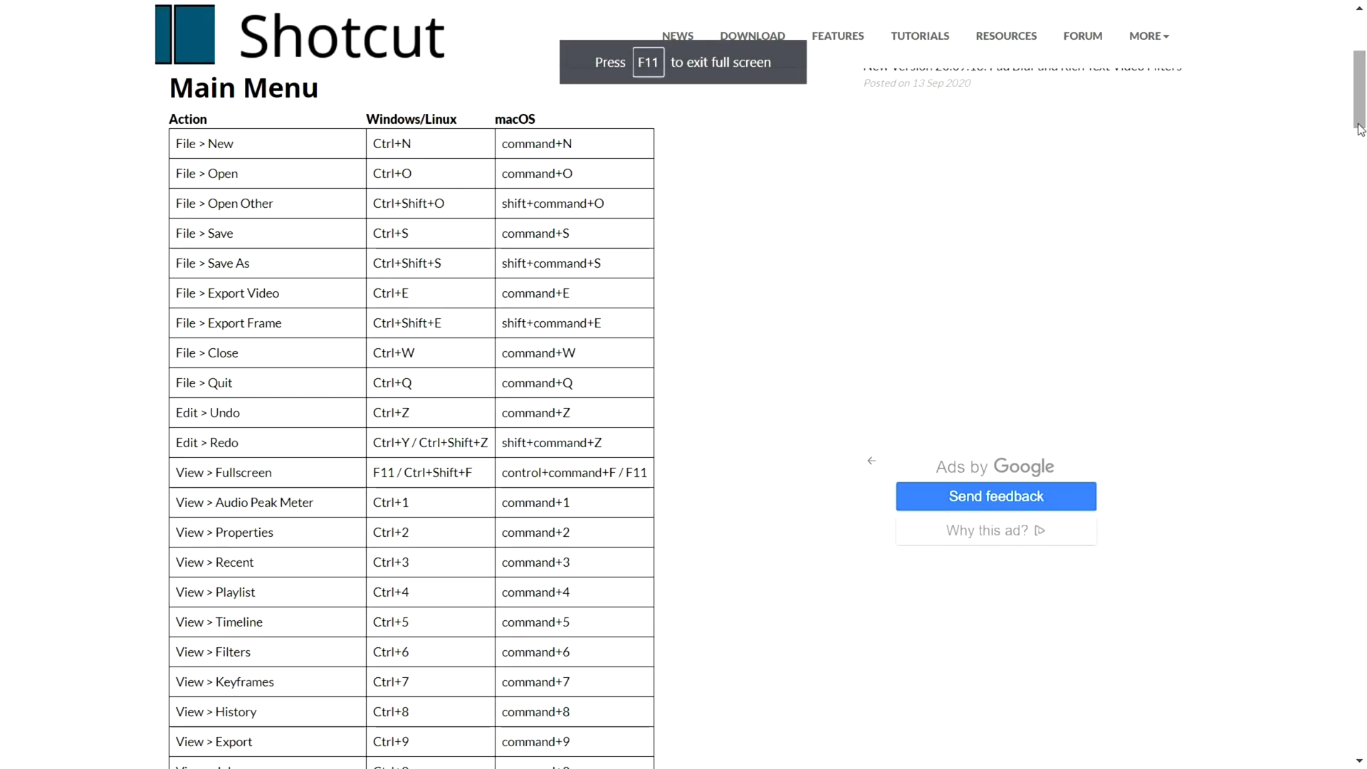
- Scroll the keyboard shortcuts page down to the Timeline table and back up to Main Menu
{"action": "left_click_drag", "start_coordinate": [1360, 128], "coordinate": [1360, 123]}
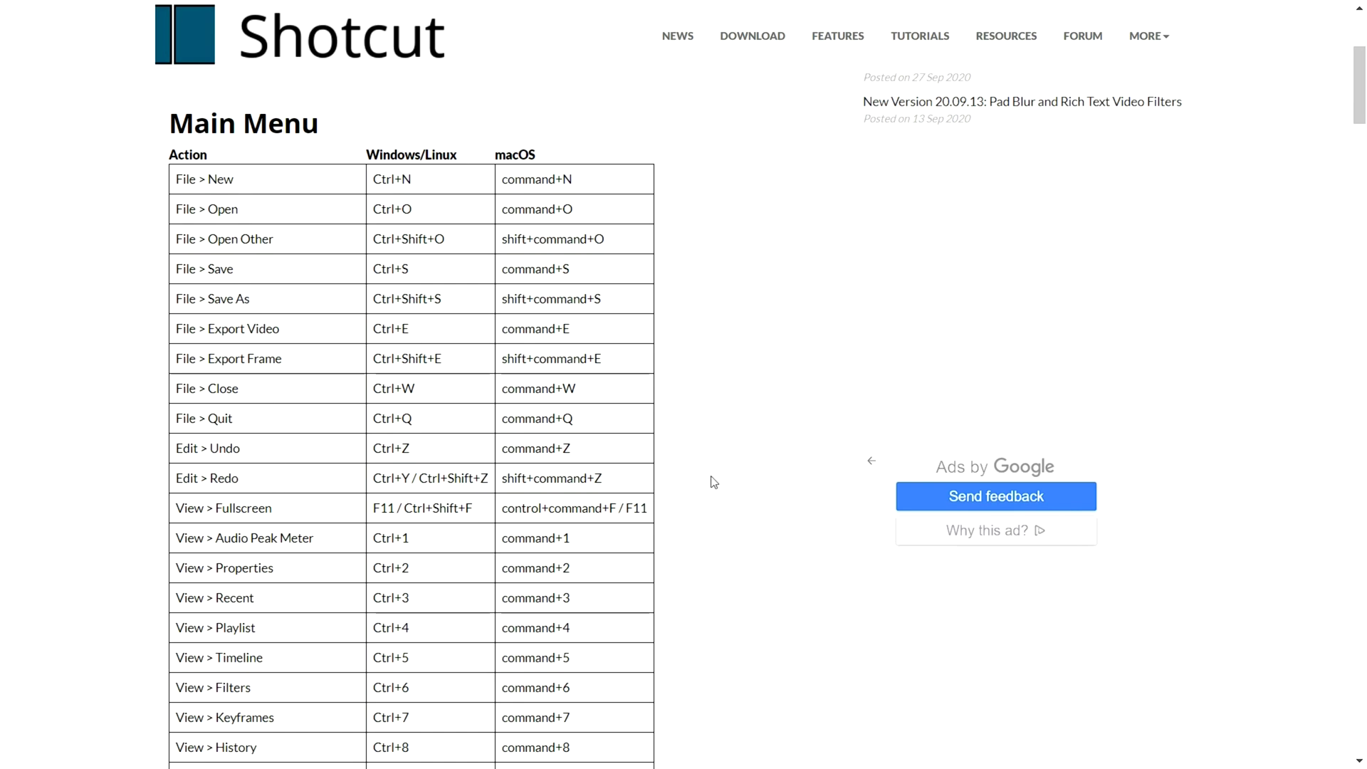
{"action": "scroll", "coordinate": [714, 482], "scroll_direction": "down", "scroll_amount": 10}
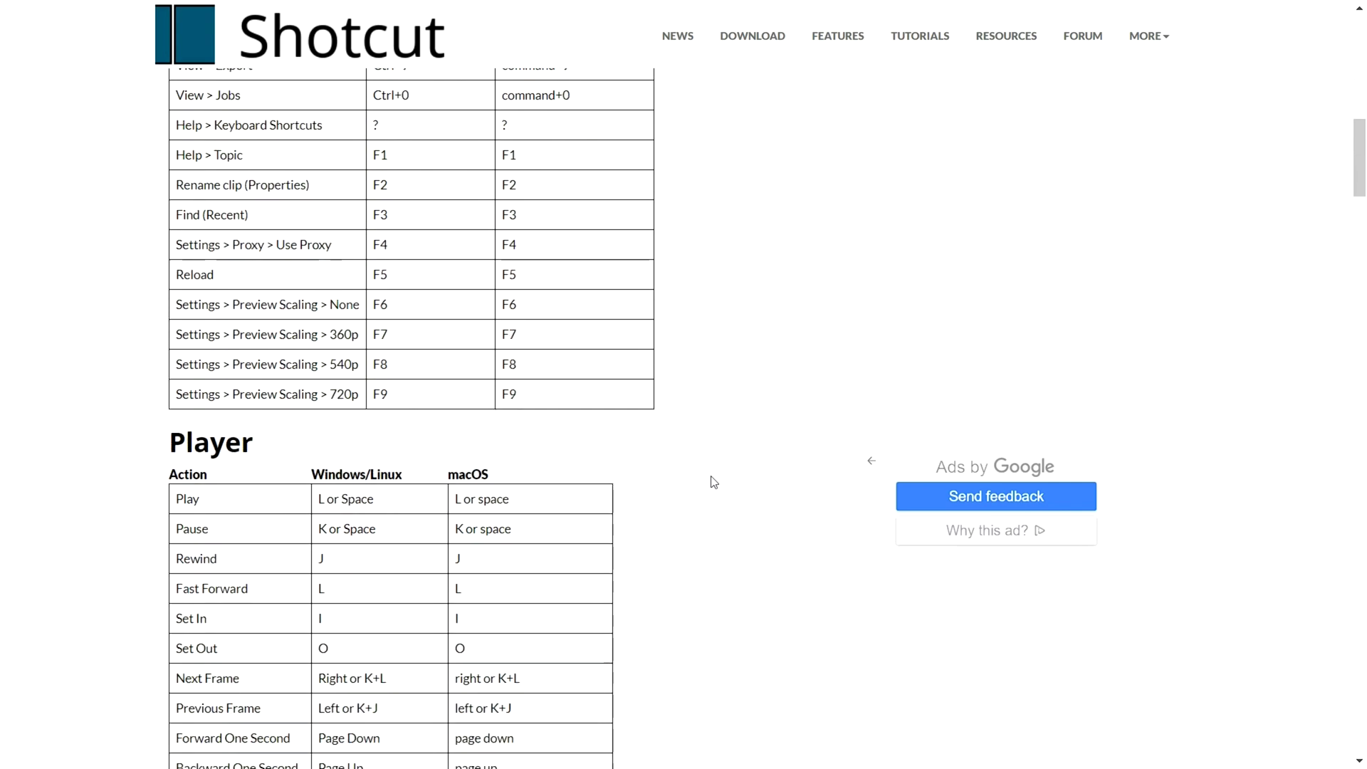
{"action": "scroll", "coordinate": [714, 482], "scroll_direction": "down", "scroll_amount": 5}
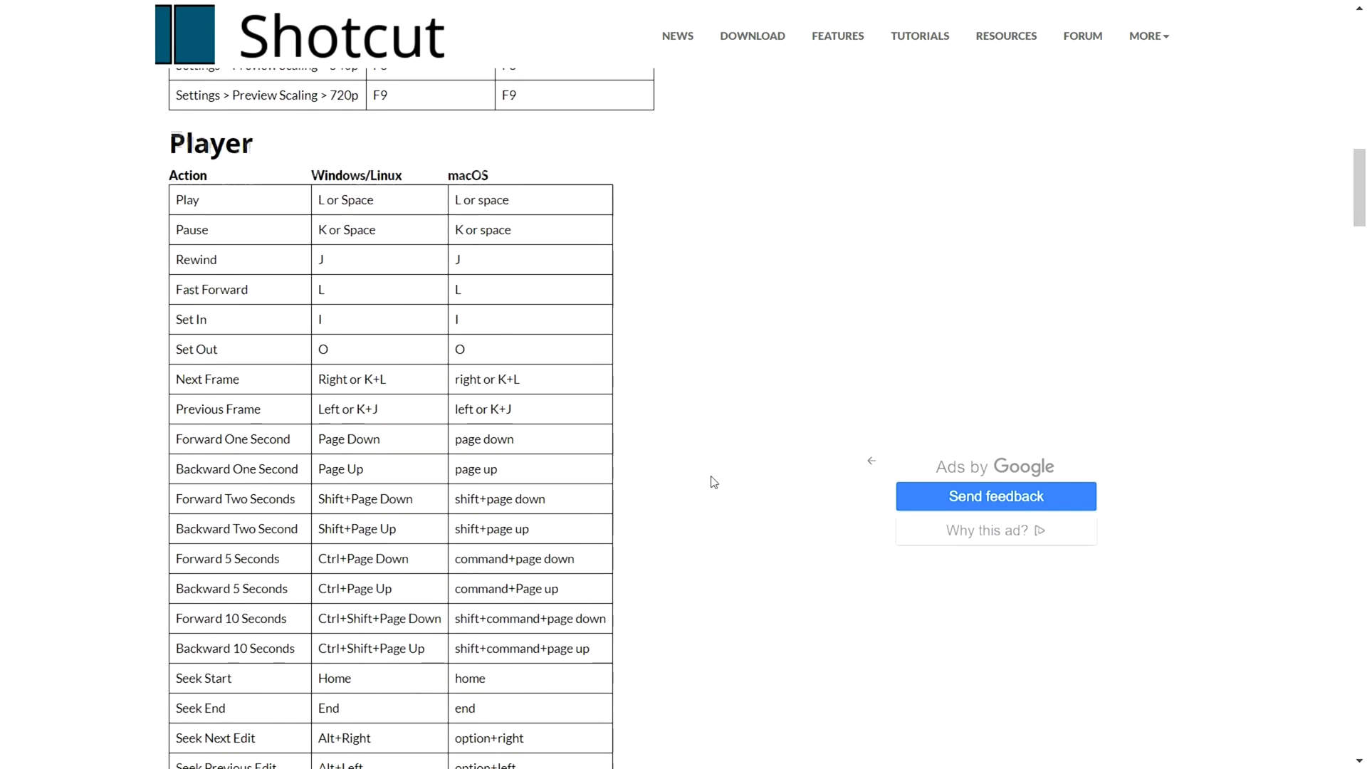
{"action": "scroll", "coordinate": [714, 482], "scroll_direction": "down", "scroll_amount": 5}
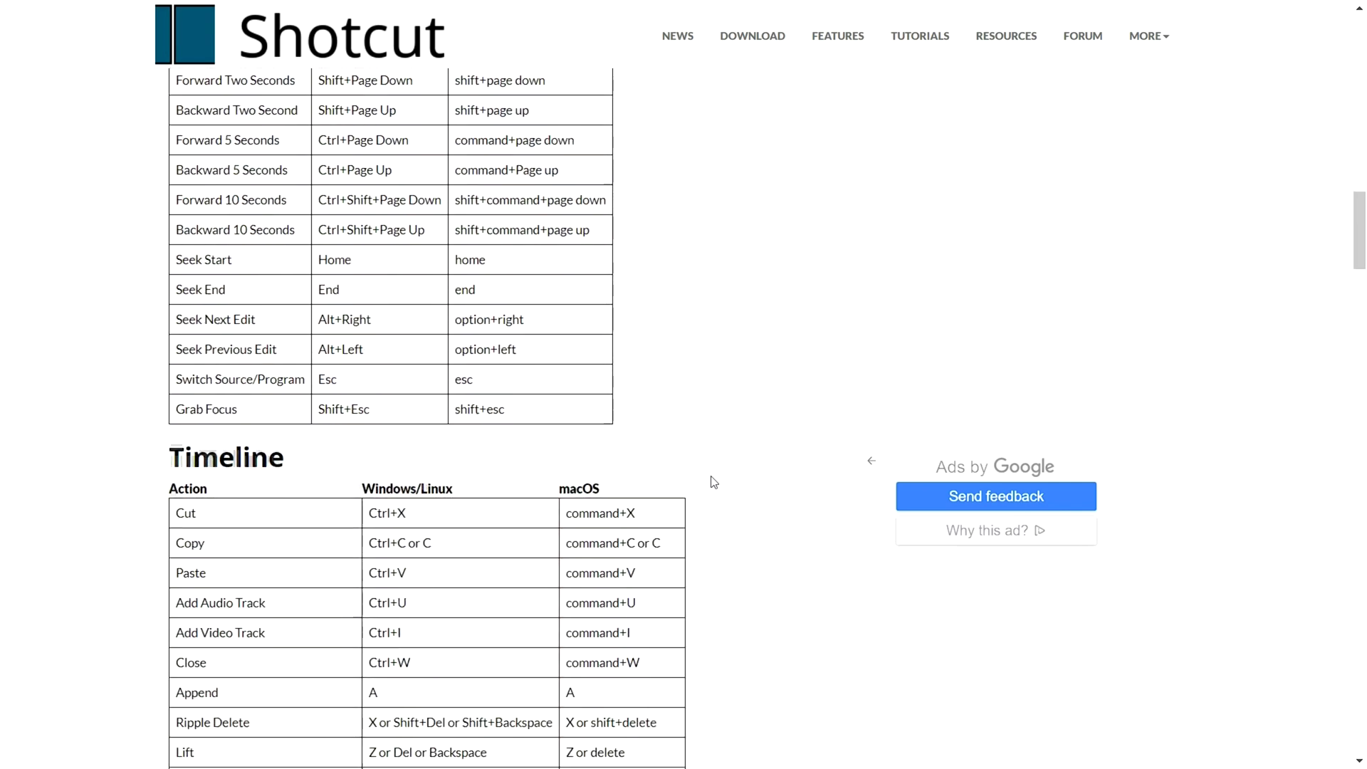
{"action": "mouse_move", "coordinate": [1361, 223]}
{"action": "left_mouse_down"}
{"action": "mouse_move", "coordinate": [1351, 656]}
{"action": "mouse_move", "coordinate": [1362, 230]}
{"action": "left_mouse_up"}
{"action": "scroll", "coordinate": [711, 480], "scroll_direction": "up", "scroll_amount": 7}
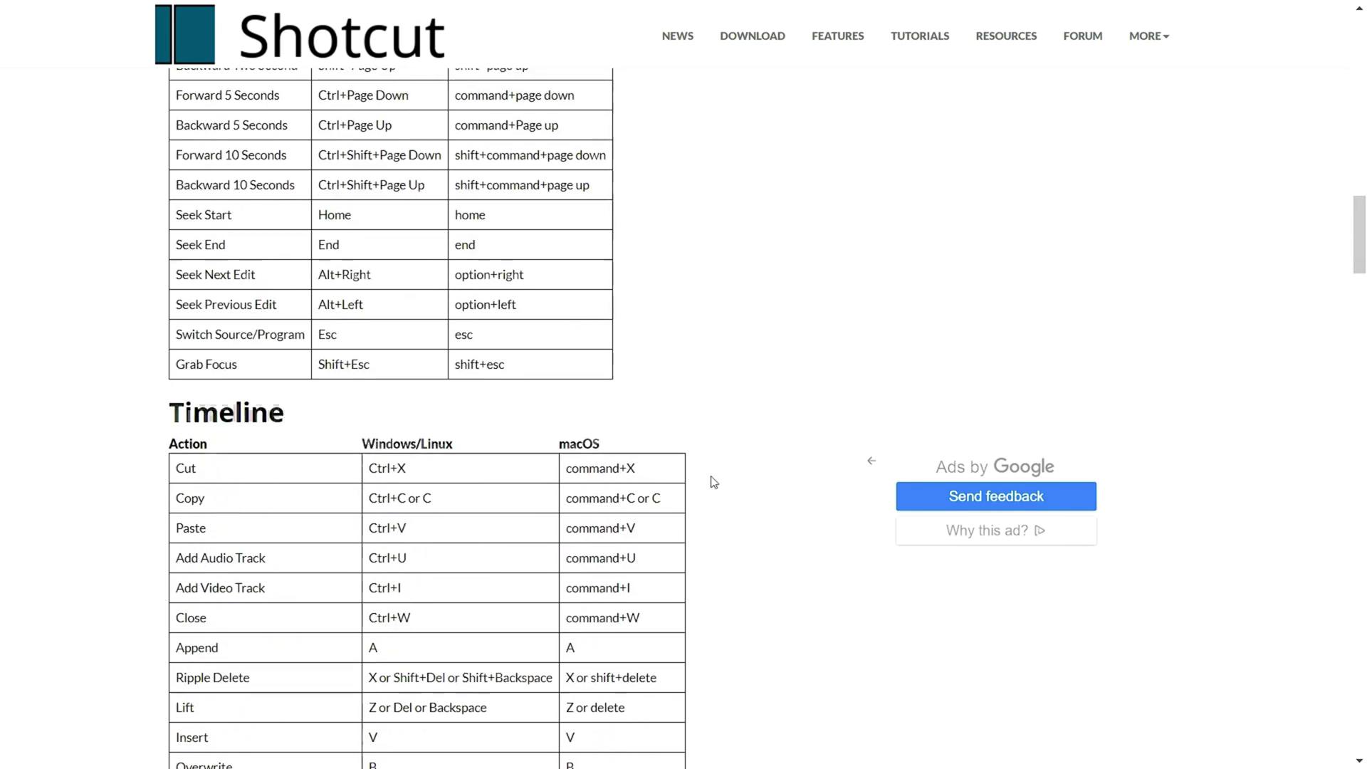
{"action": "scroll", "coordinate": [713, 482], "scroll_direction": "up", "scroll_amount": 8}
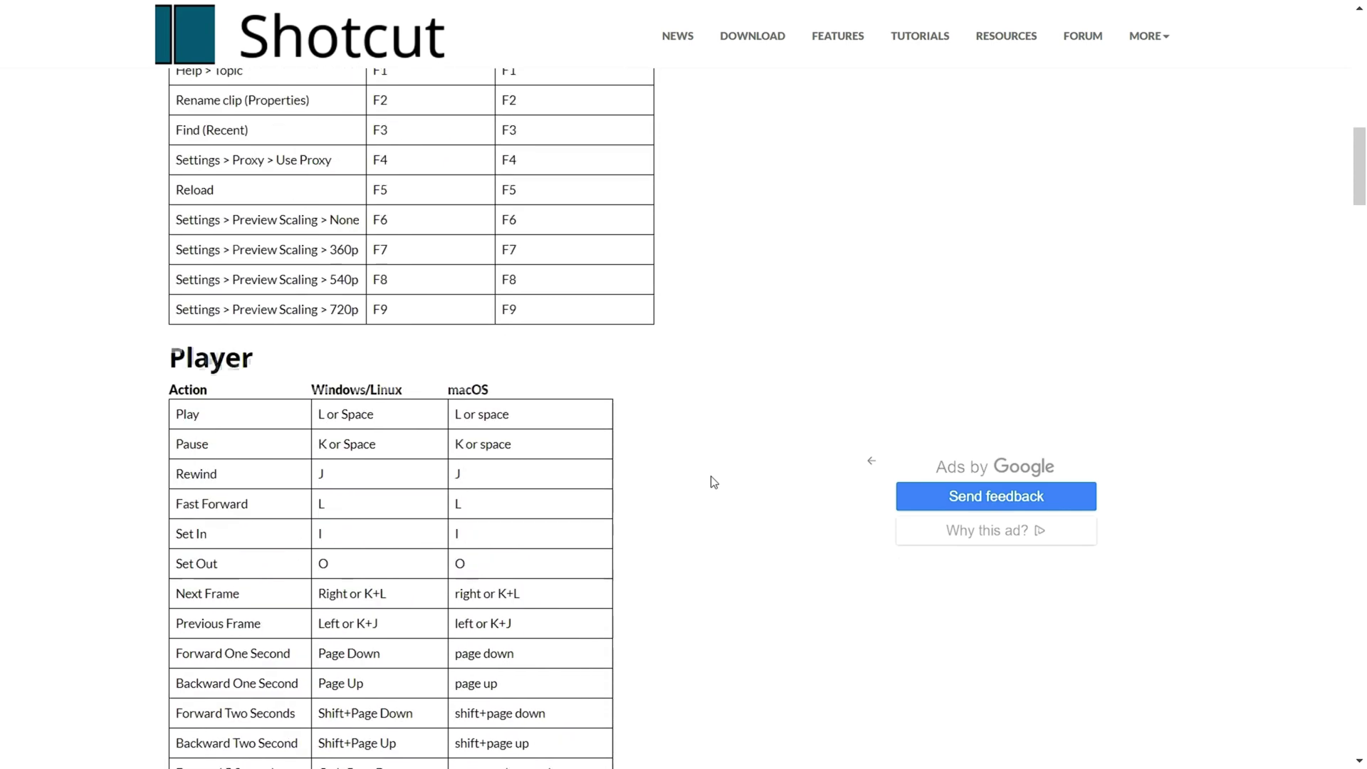
{"action": "scroll", "coordinate": [713, 482], "scroll_direction": "up", "scroll_amount": 5}
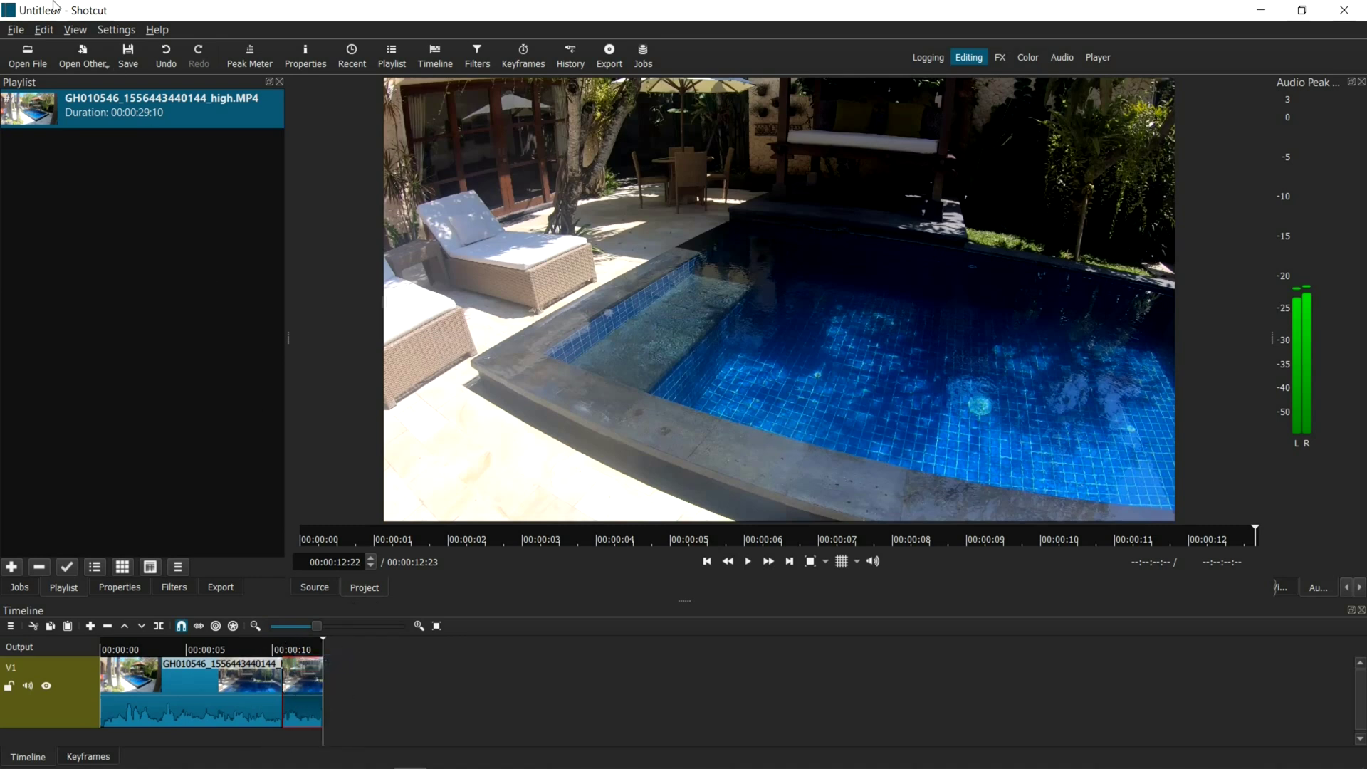
- Copy the last pool clip and paste it at the end of V1 using the Edit menu
{"action": "left_click", "coordinate": [48, 32]}
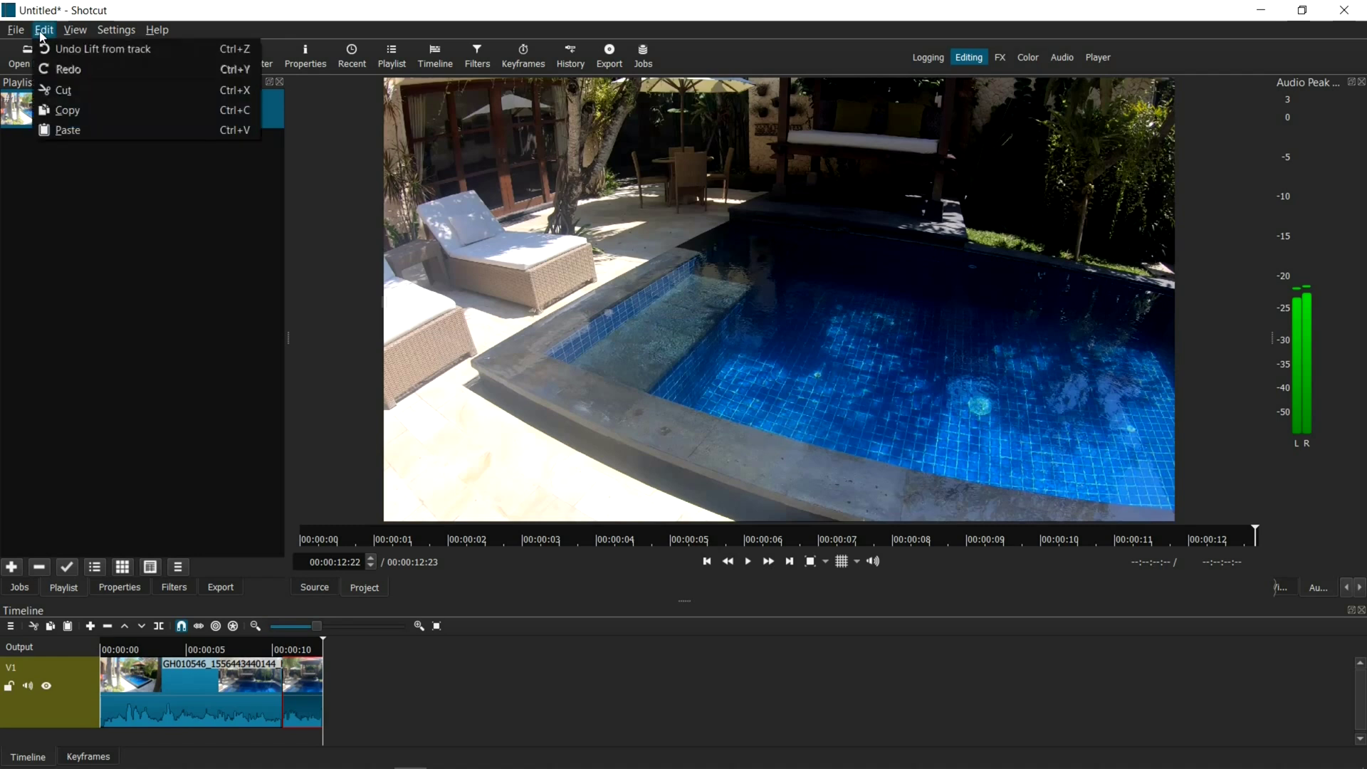
{"action": "left_click", "coordinate": [74, 112]}
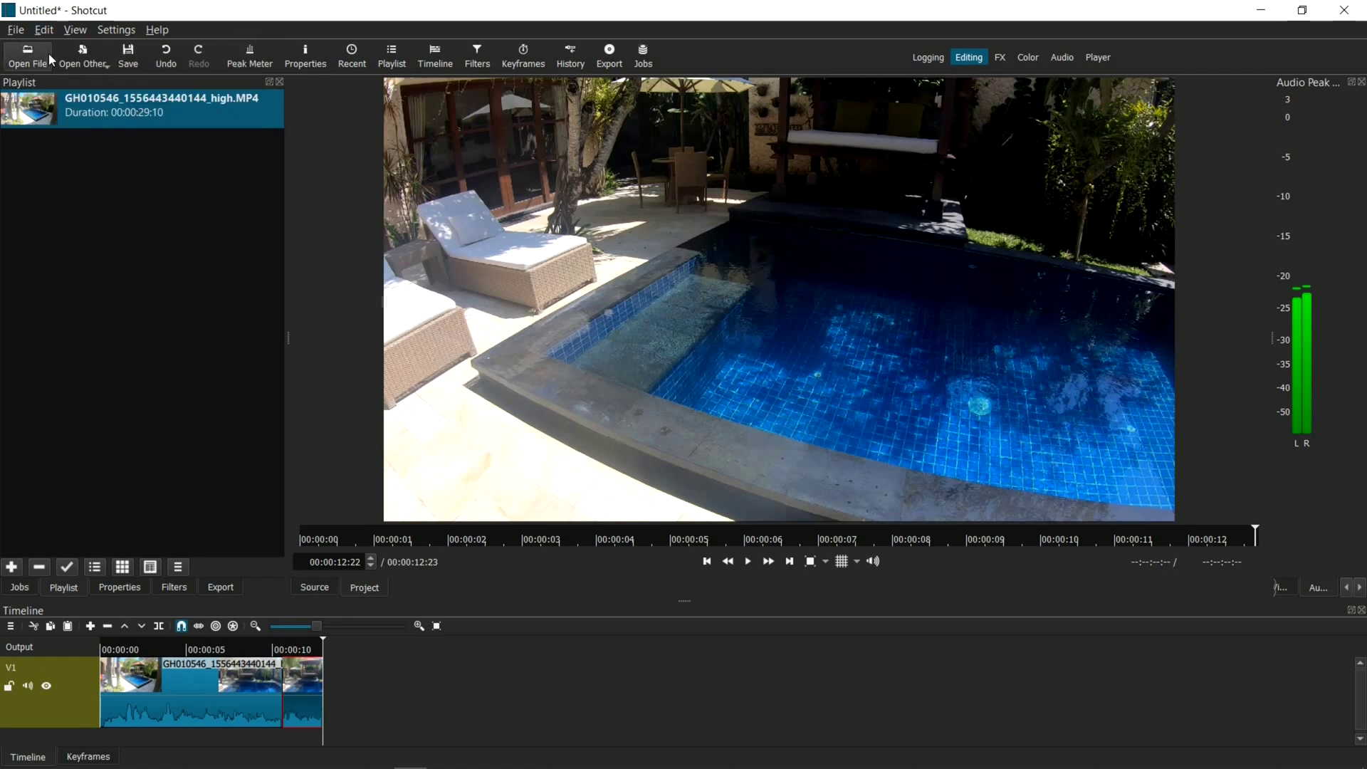
{"action": "left_click", "coordinate": [48, 32]}
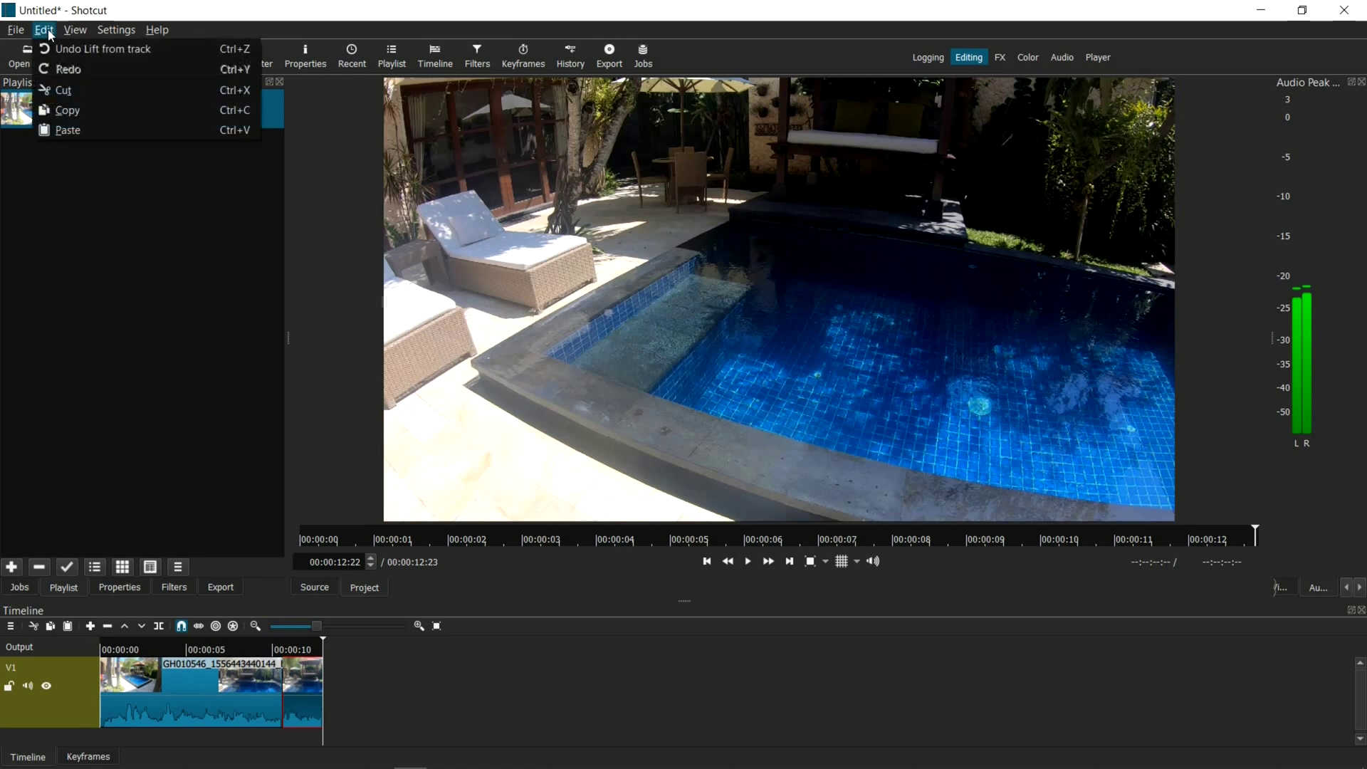
{"action": "left_click", "coordinate": [76, 132]}
{"action": "left_click", "coordinate": [77, 132]}
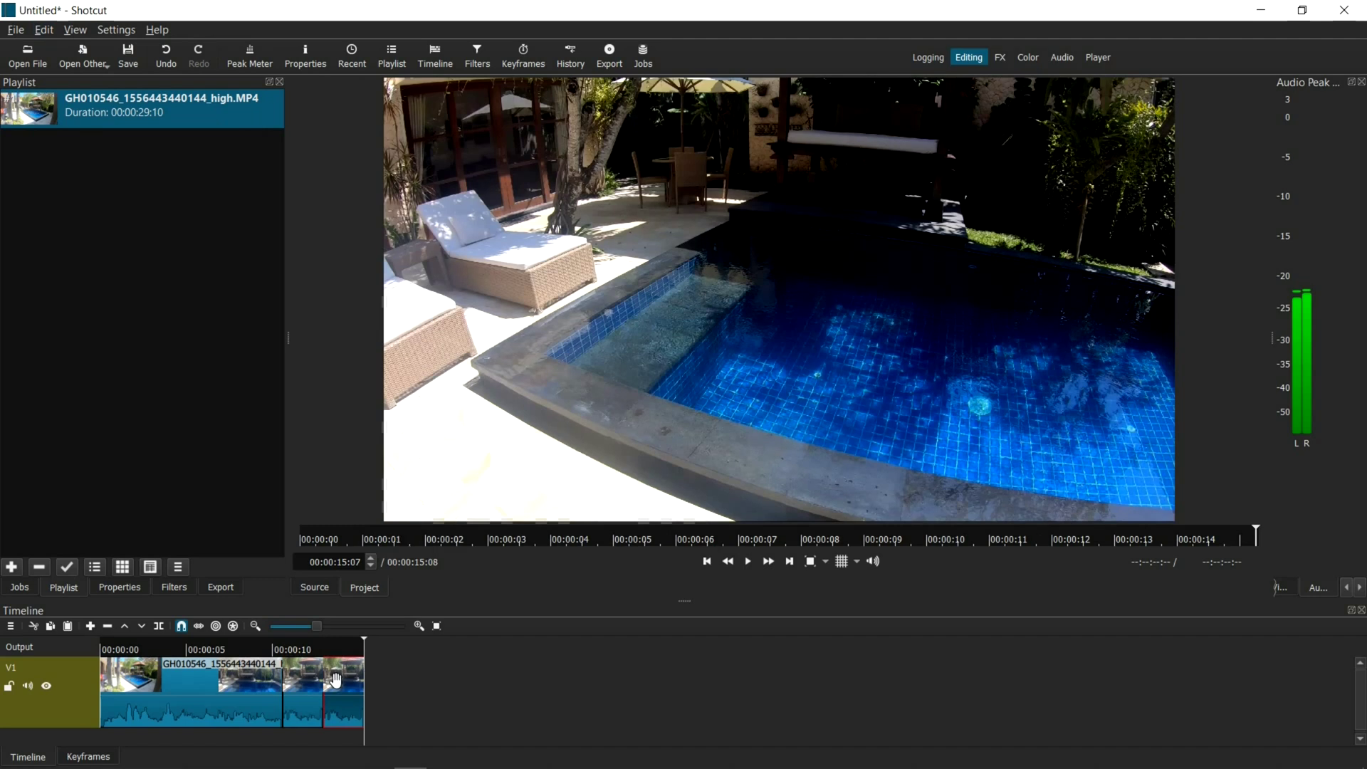
- Append repeated copies with Ctrl+C and Ctrl+V, extending the timeline to 00:00:34:08
{"action": "left_click", "coordinate": [336, 680]}
{"action": "key", "text": "ctrl+c"}
{"action": "key", "text": "ctrl+v"}
{"action": "key", "text": "ctrl+c"}
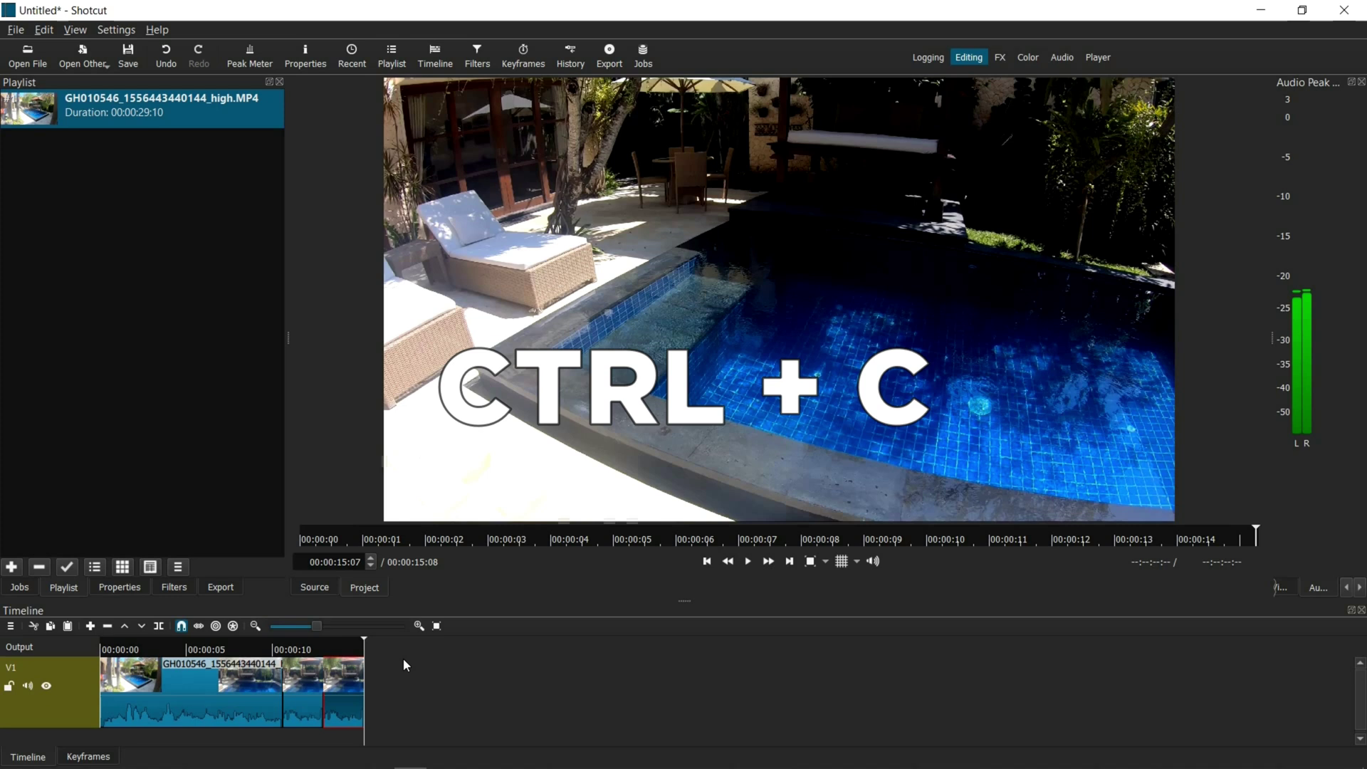
{"action": "key", "text": "ctrl+v"}
{"action": "key", "text": "ctrl+v"}
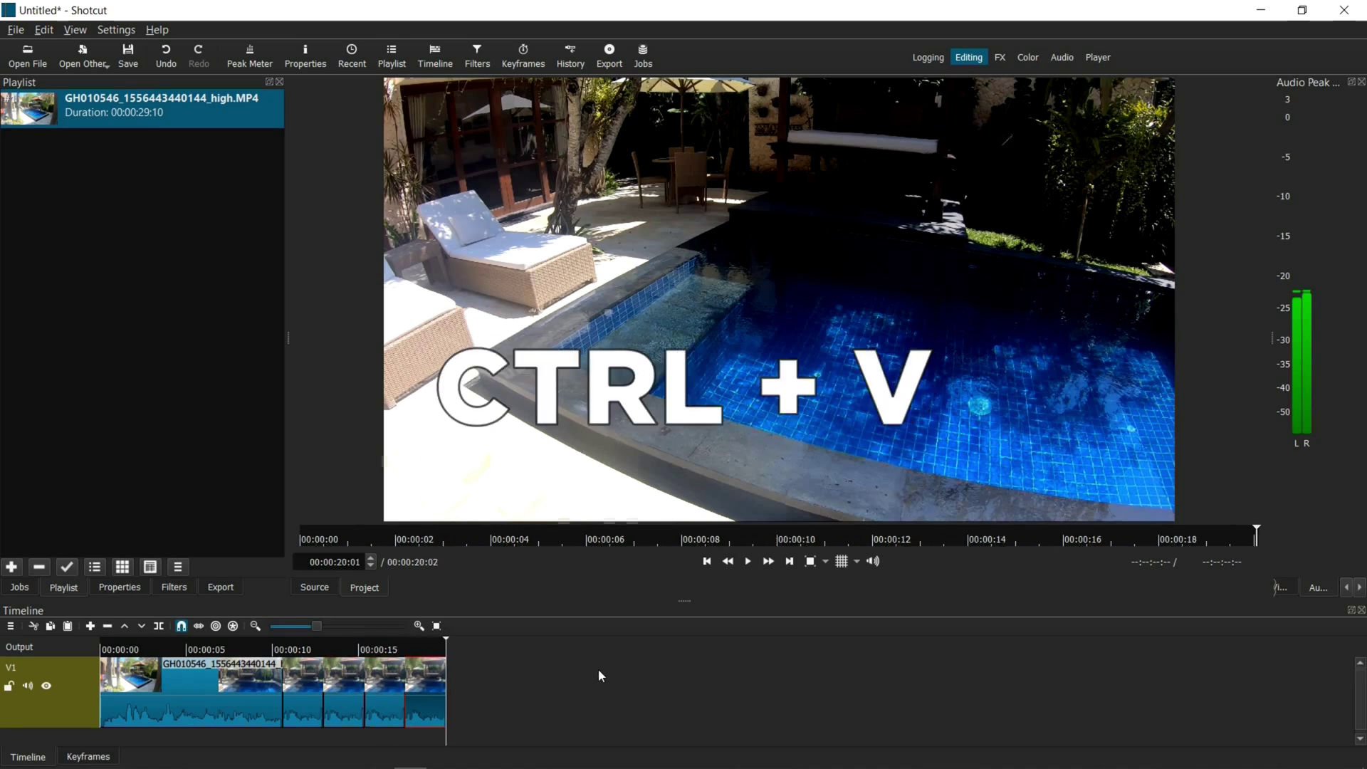
{"action": "key", "text": "ctrl+v"}
{"action": "key", "text": "ctrl+v"}
{"action": "key", "text": "ctrl+v"}
{"action": "key", "text": "ctrl+v"}
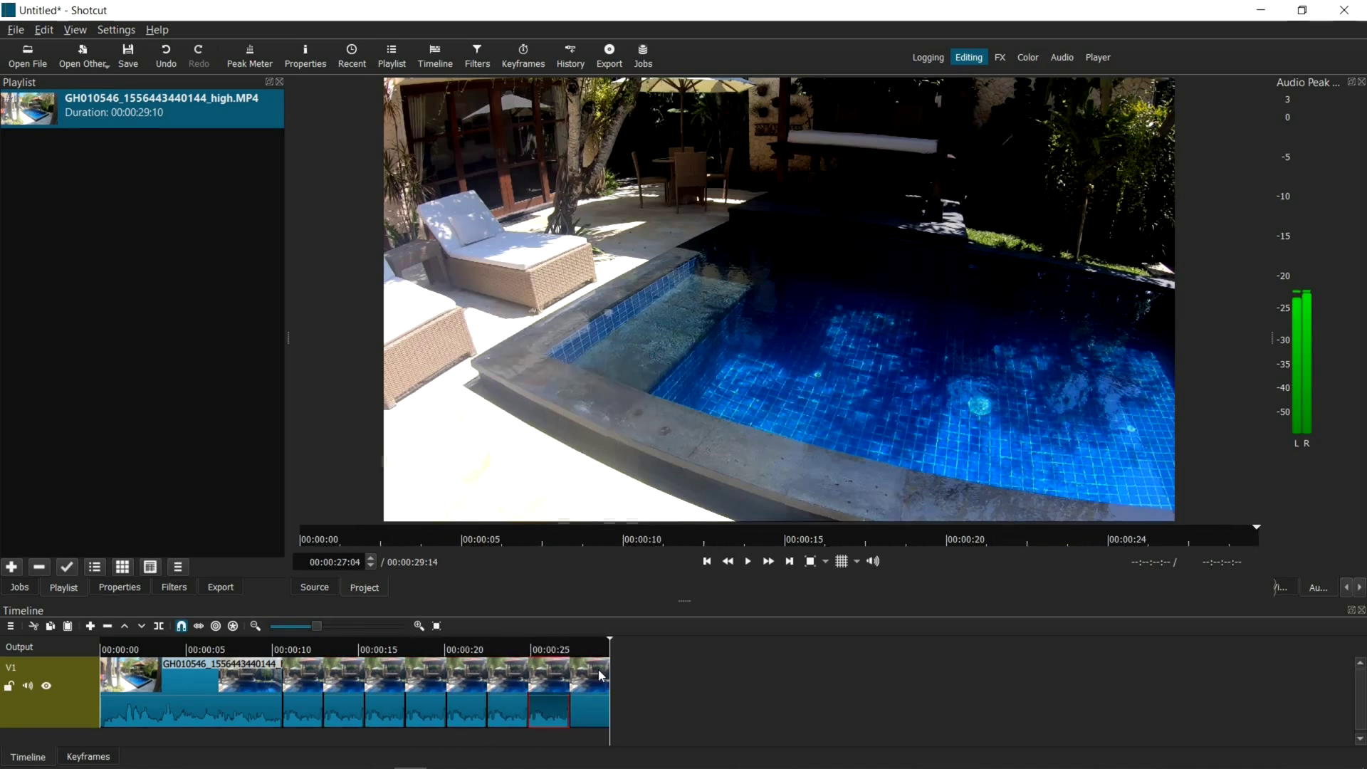
{"action": "key", "text": "ctrl+v"}
{"action": "key", "text": "ctrl+v"}
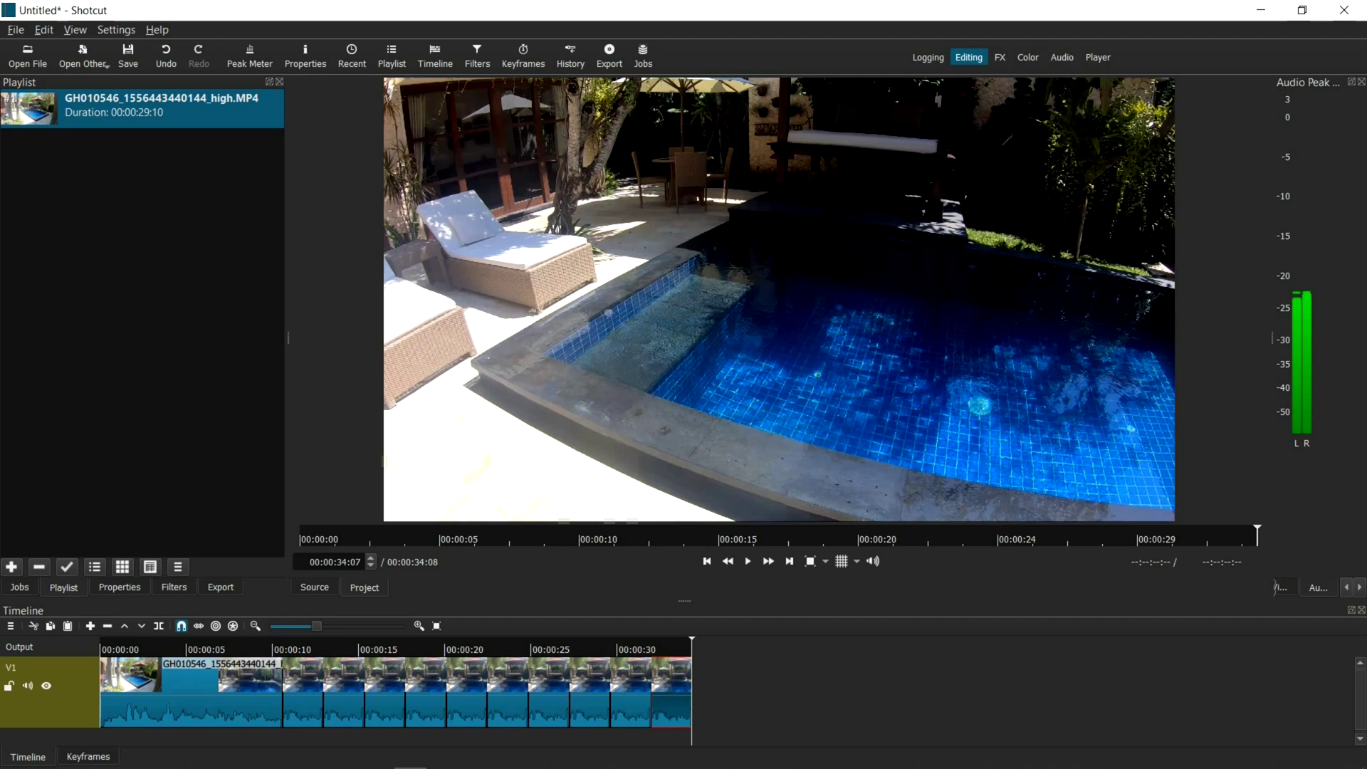
- Play the timeline from about 6 seconds, pausing and resuming, and stop at 00:00:13:00
{"action": "left_click", "coordinate": [220, 649]}
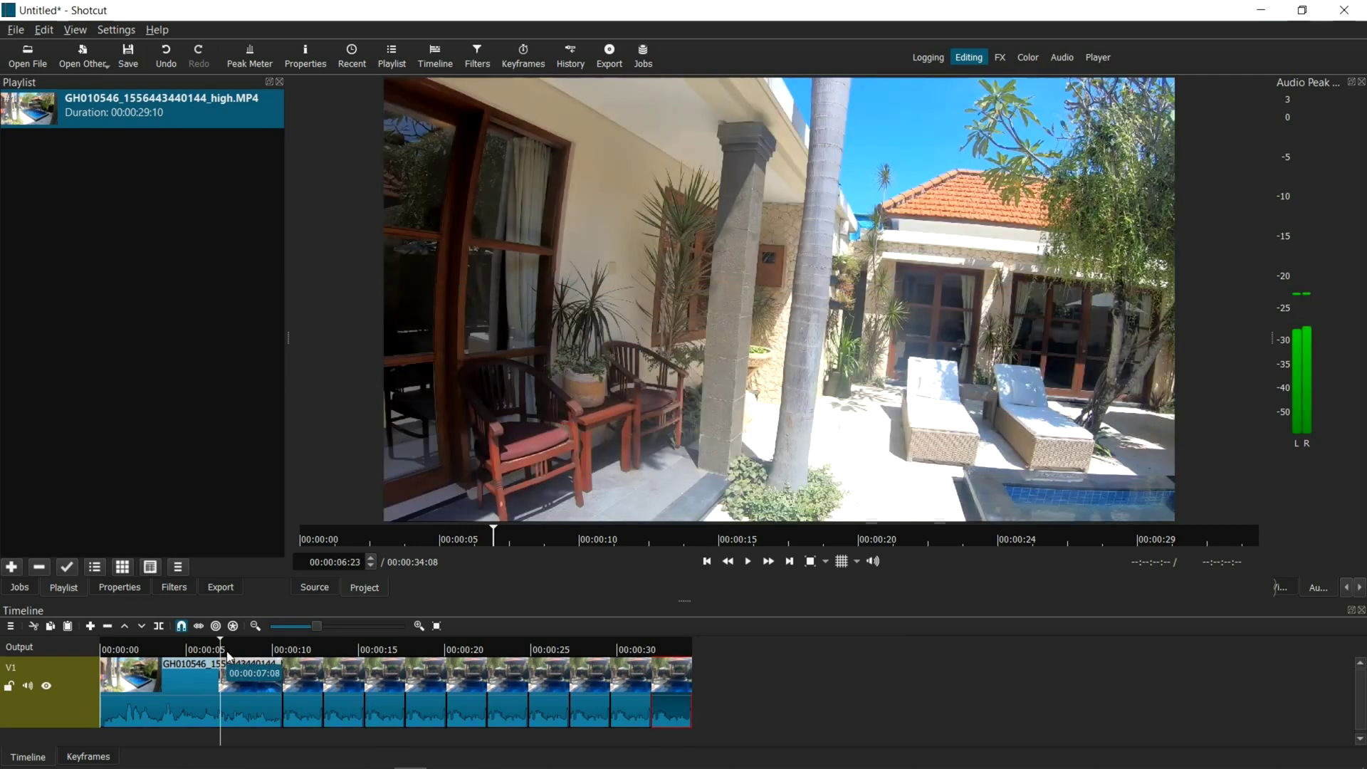
{"action": "key", "text": "space"}
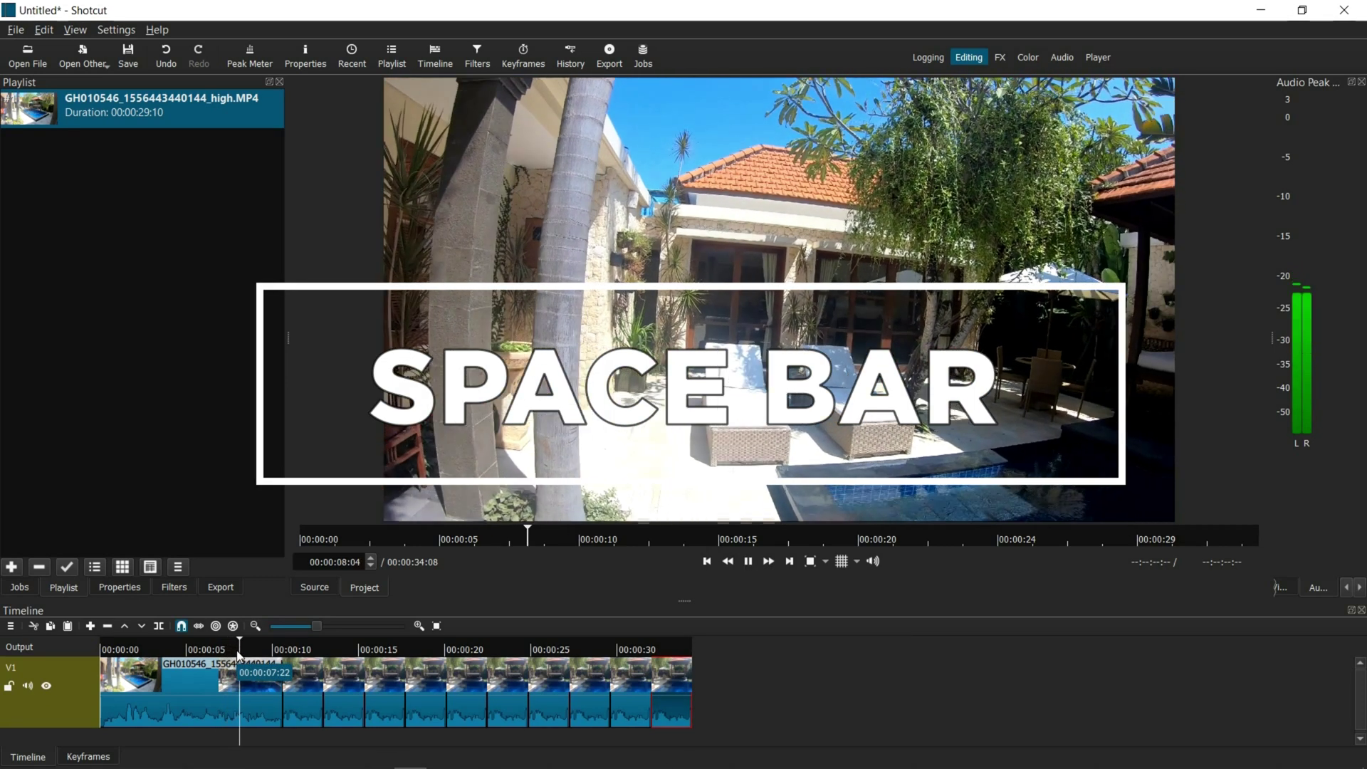
{"action": "key", "text": "space"}
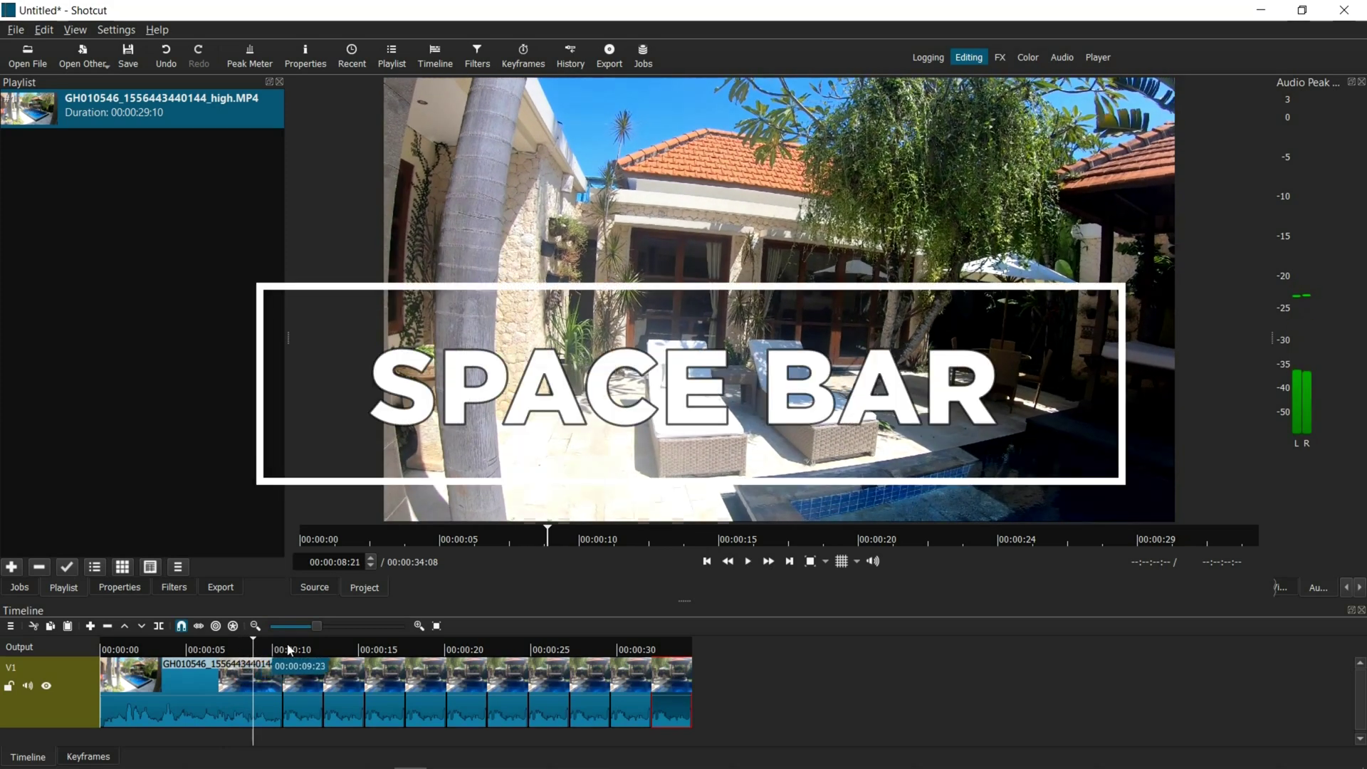
{"action": "key", "text": "space"}
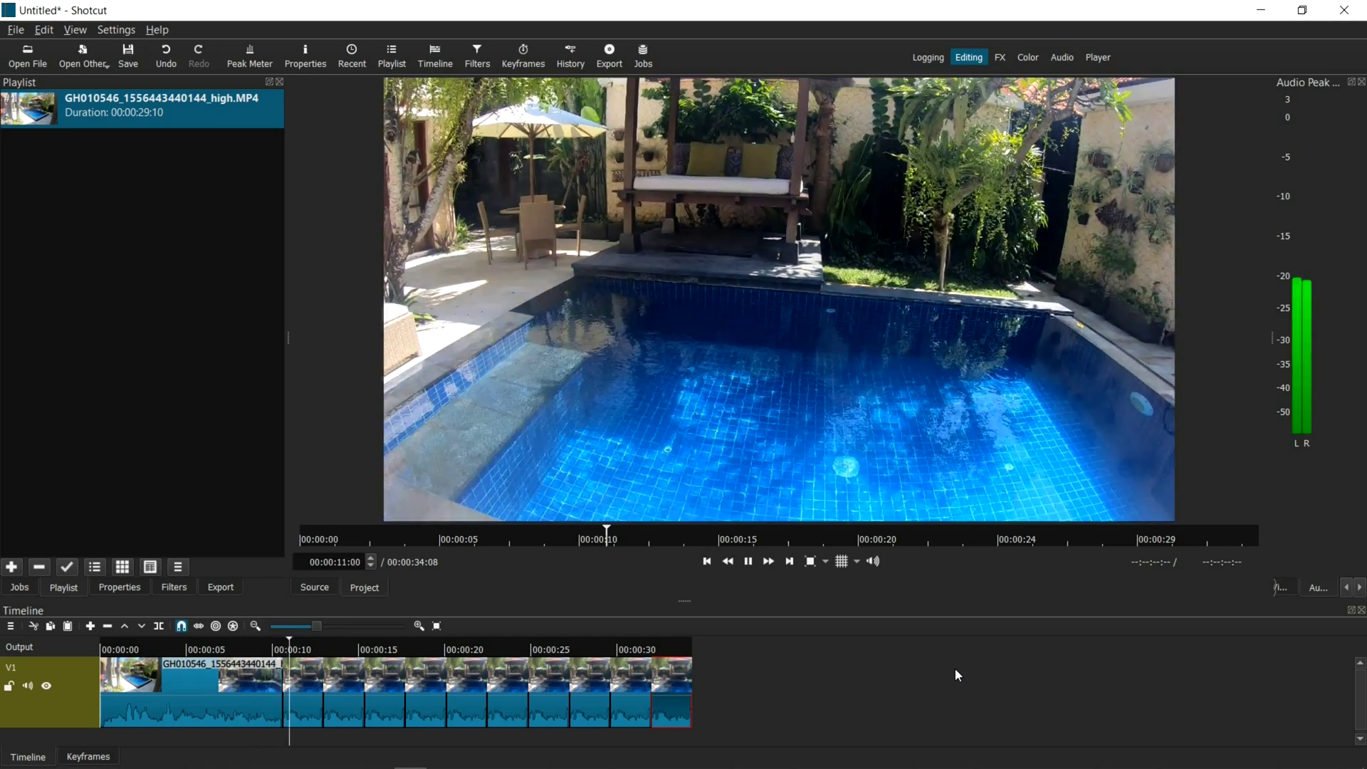
{"action": "key", "text": "space"}
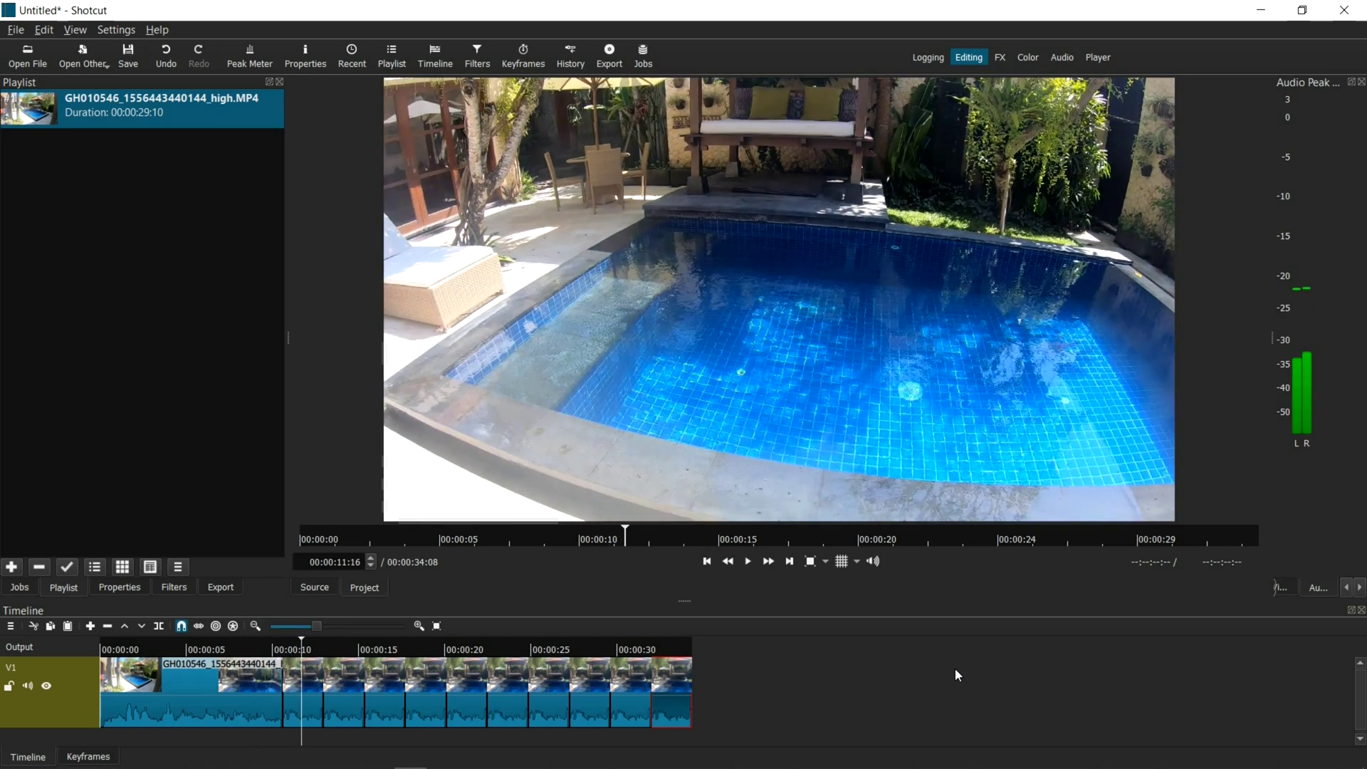
{"action": "key", "text": "space"}
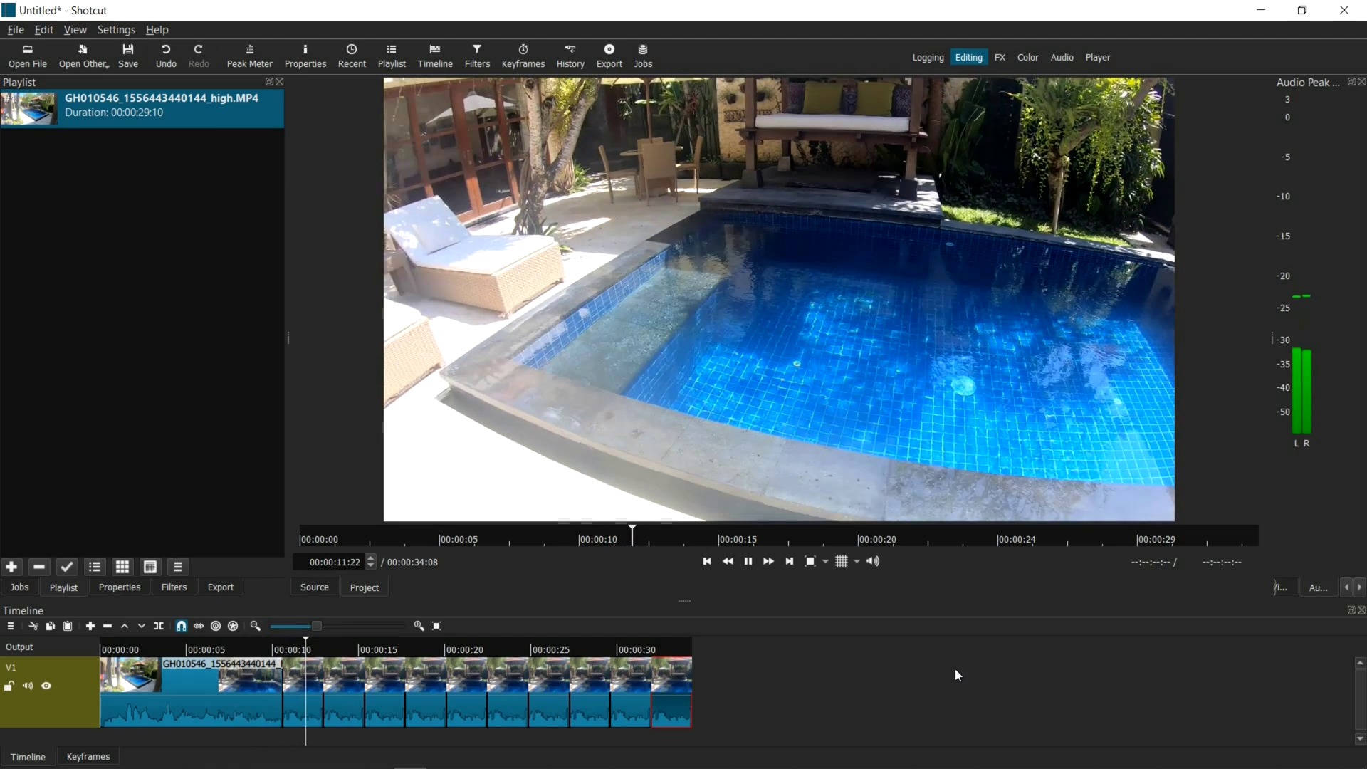
{"action": "key", "text": "space"}
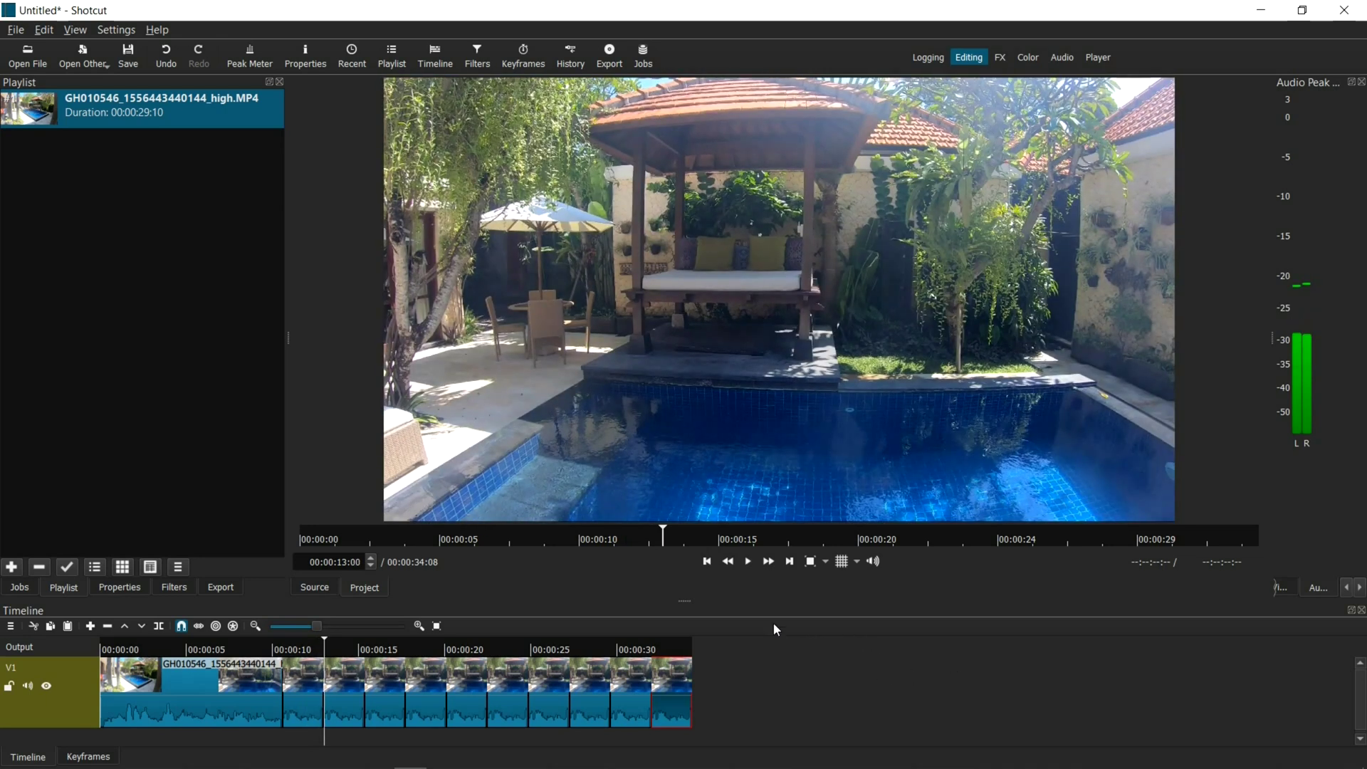
- Undo the pasted copies, restore them to 00:00:34:08, and enlarge the Timeline panel
{"action": "key", "text": "ctrl+z"}
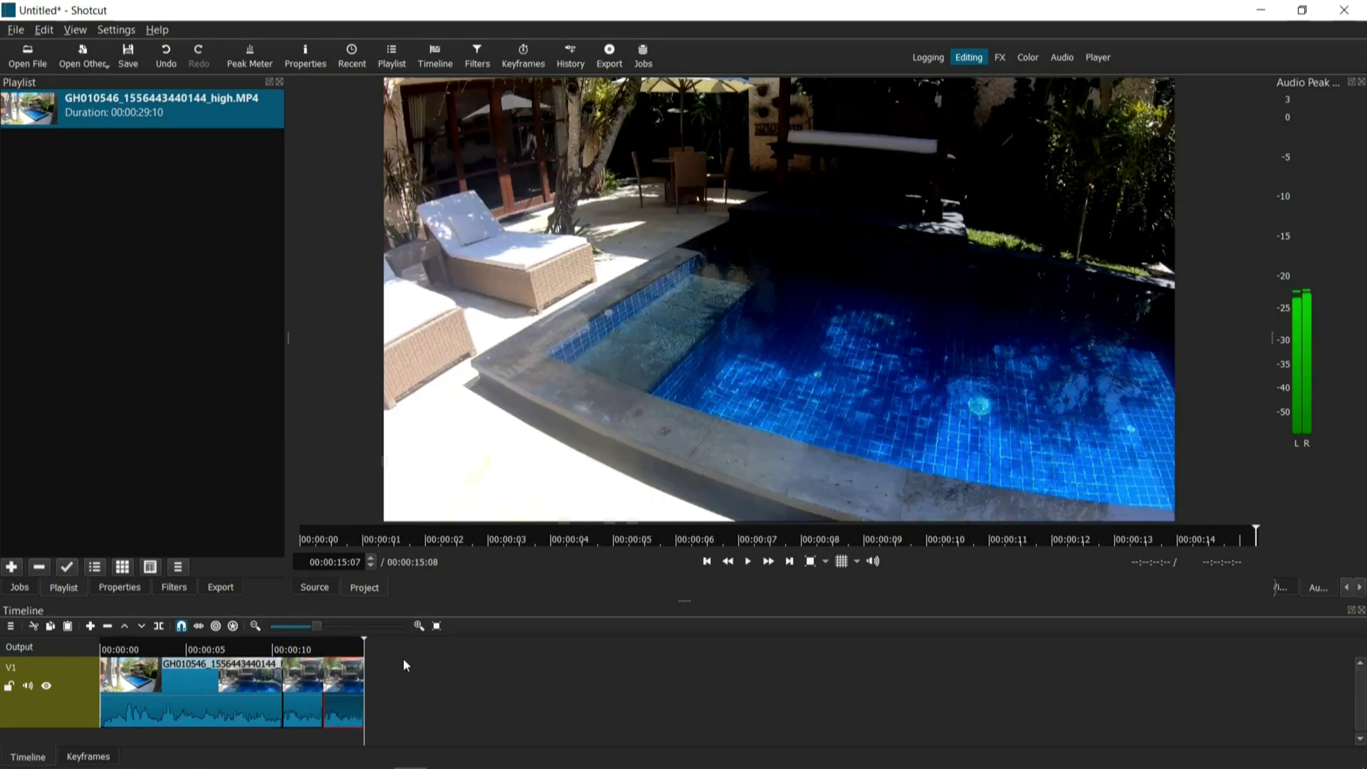
{"action": "key", "text": "ctrl+s"}
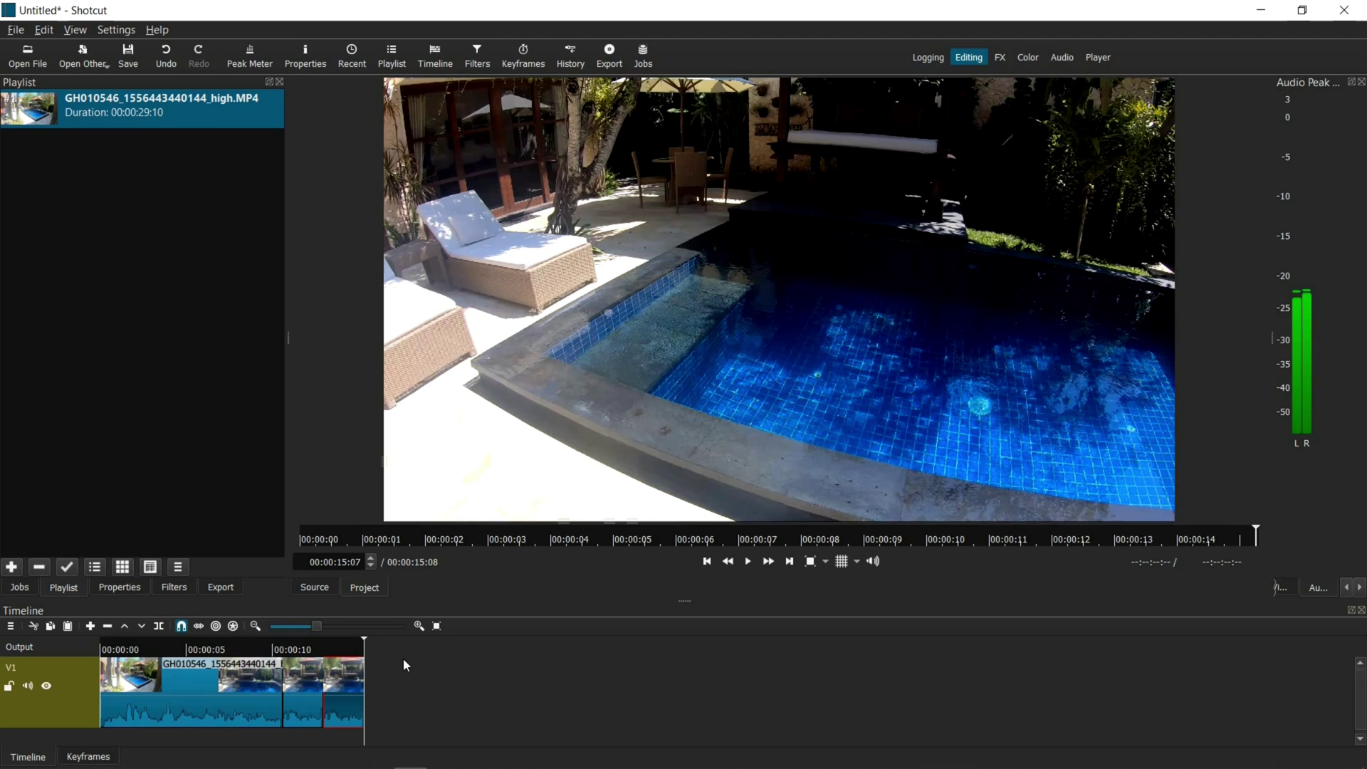
{"action": "key", "text": "ctrl+v"}
{"action": "key", "text": "ctrl+v"}
{"action": "key", "text": "ctrl+v"}
{"action": "key", "text": "ctrl+v"}
{"action": "key", "text": "ctrl+v"}
{"action": "key", "text": "ctrl+v"}
{"action": "key", "text": "ctrl+v"}
{"action": "key", "text": "ctrl+v"}
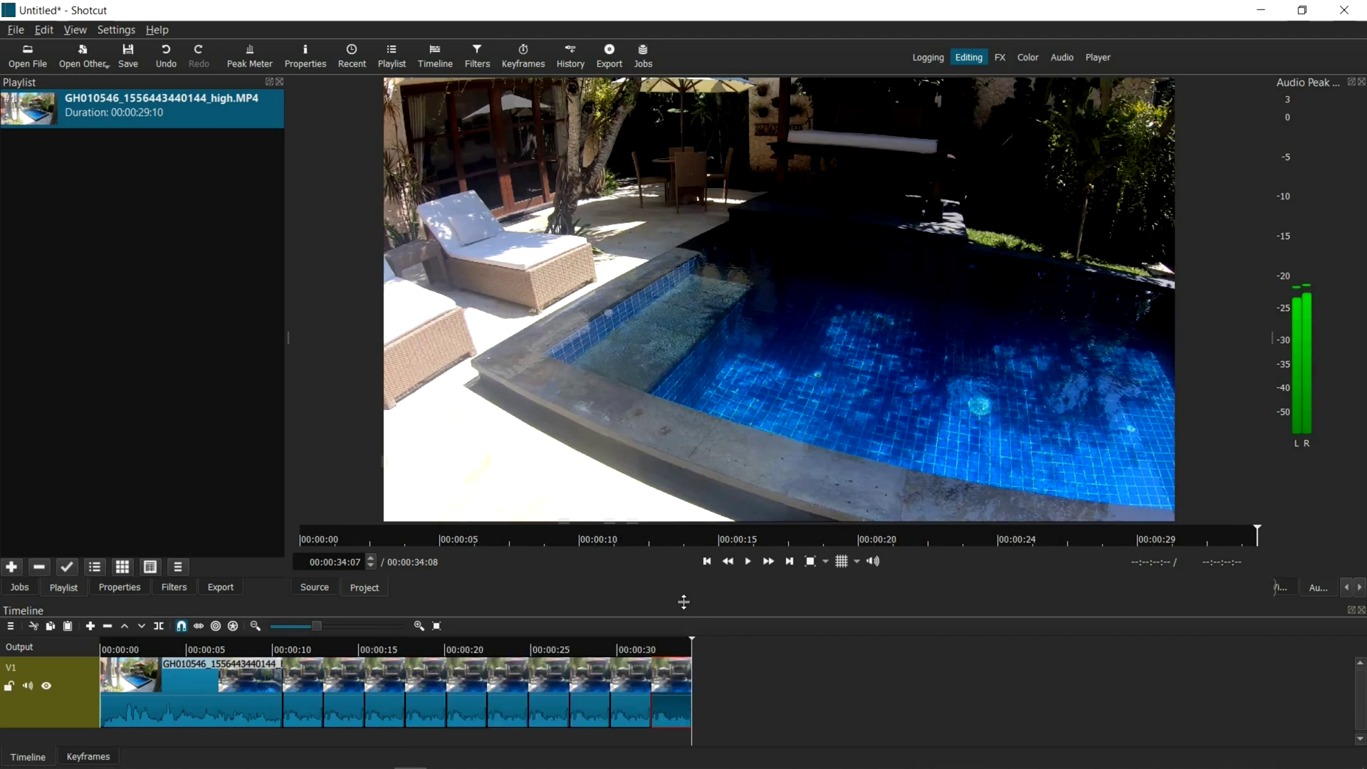
{"action": "left_click_drag", "start_coordinate": [684, 601], "coordinate": [684, 527]}
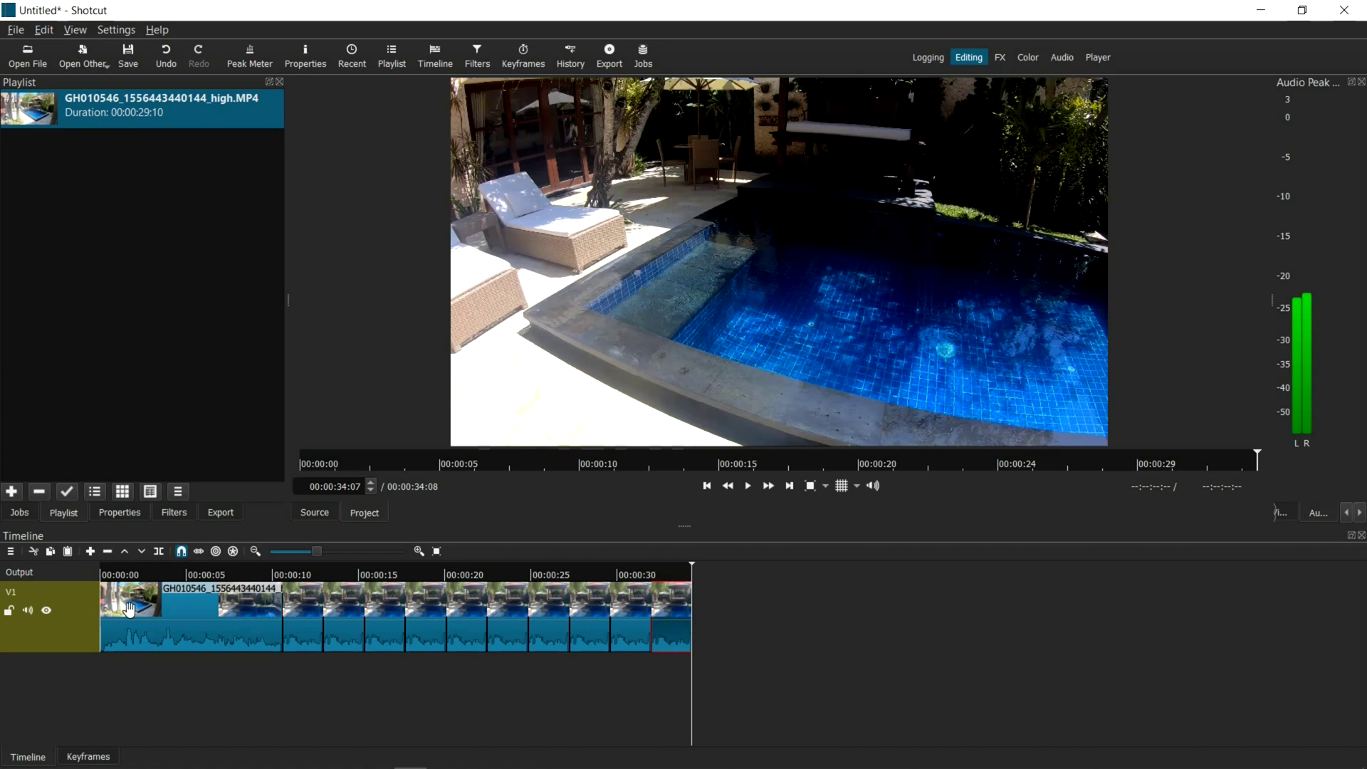
- Add an empty video track V2 above V1 from the V1 header's Track Operations menu
{"action": "right_click", "coordinate": [74, 596]}
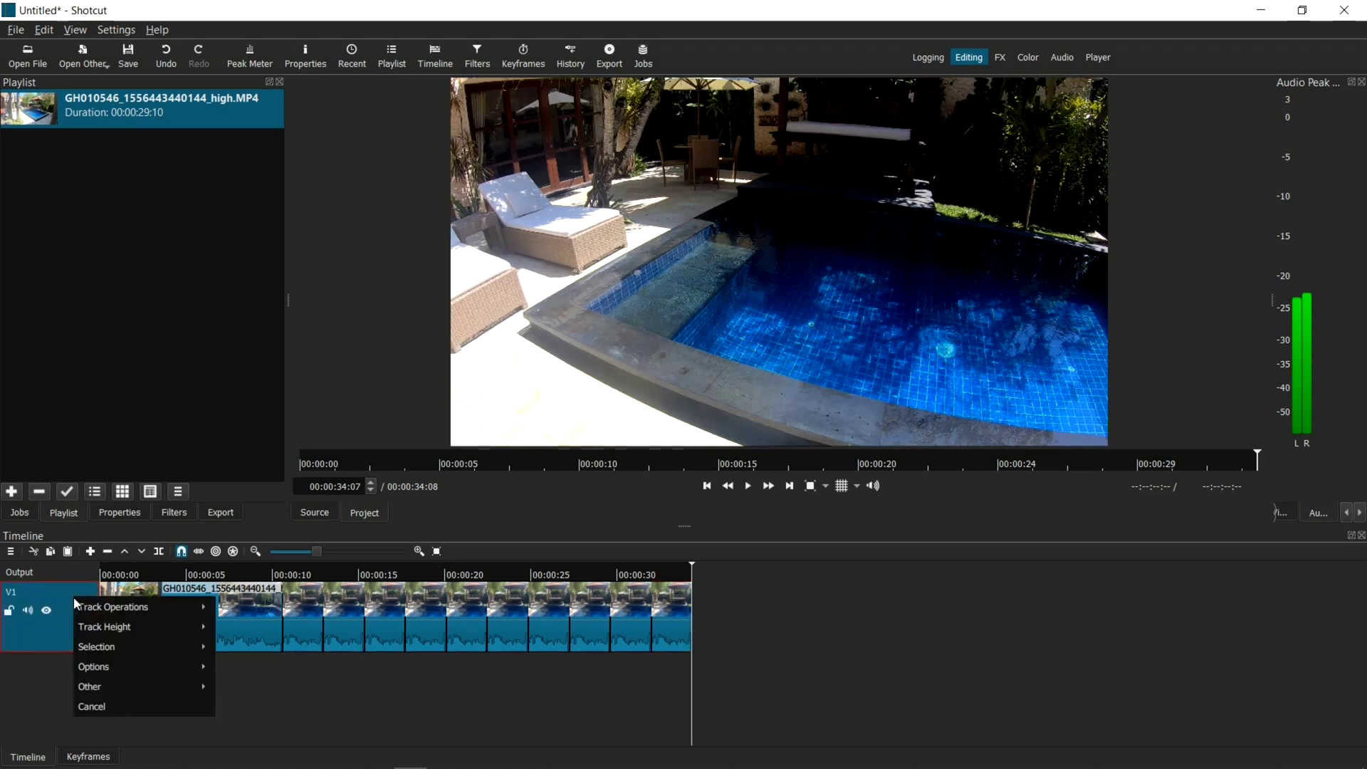
{"action": "mouse_move", "coordinate": [129, 609]}
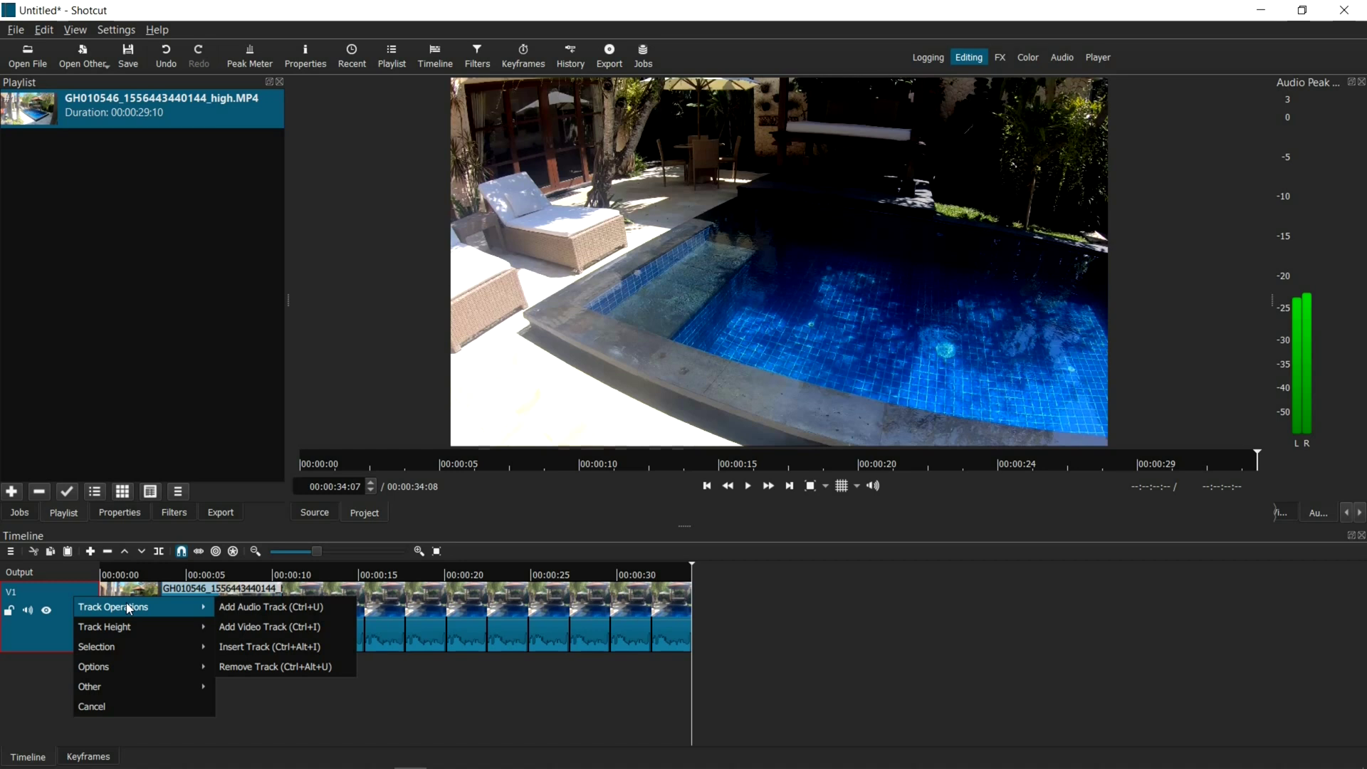
{"action": "left_click", "coordinate": [257, 630]}
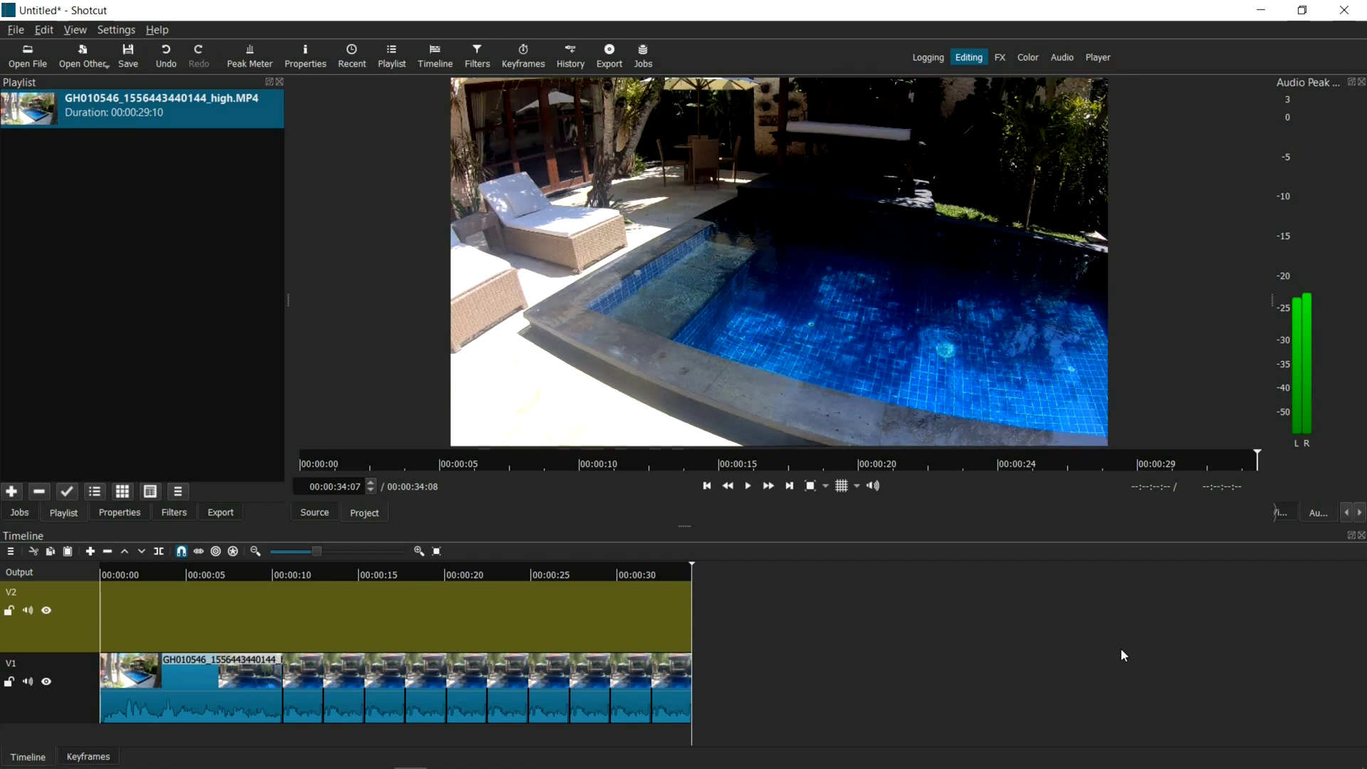
- Add another video track, insert an extra video track, and add an audio track
{"action": "key", "text": "ctrl+i"}
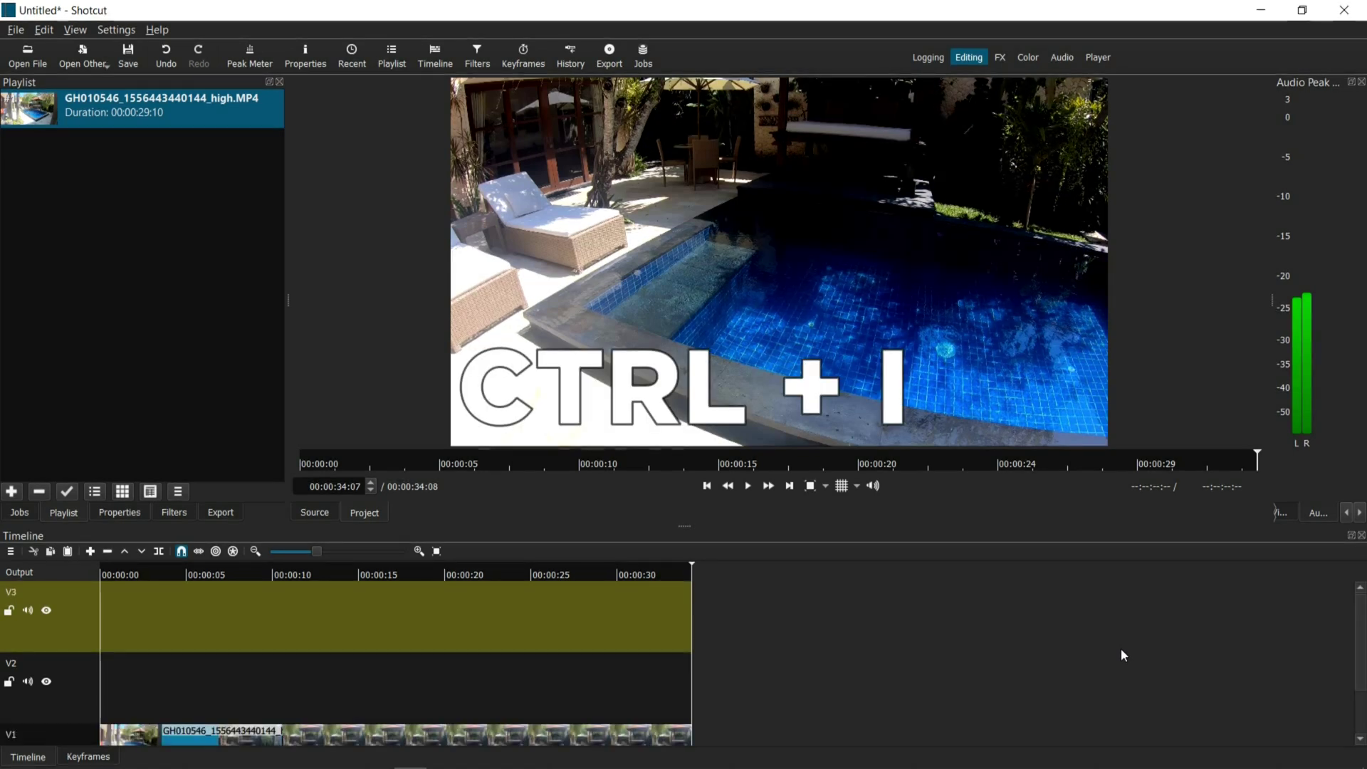
{"action": "scroll", "coordinate": [954, 673], "scroll_direction": "down", "scroll_amount": 1}
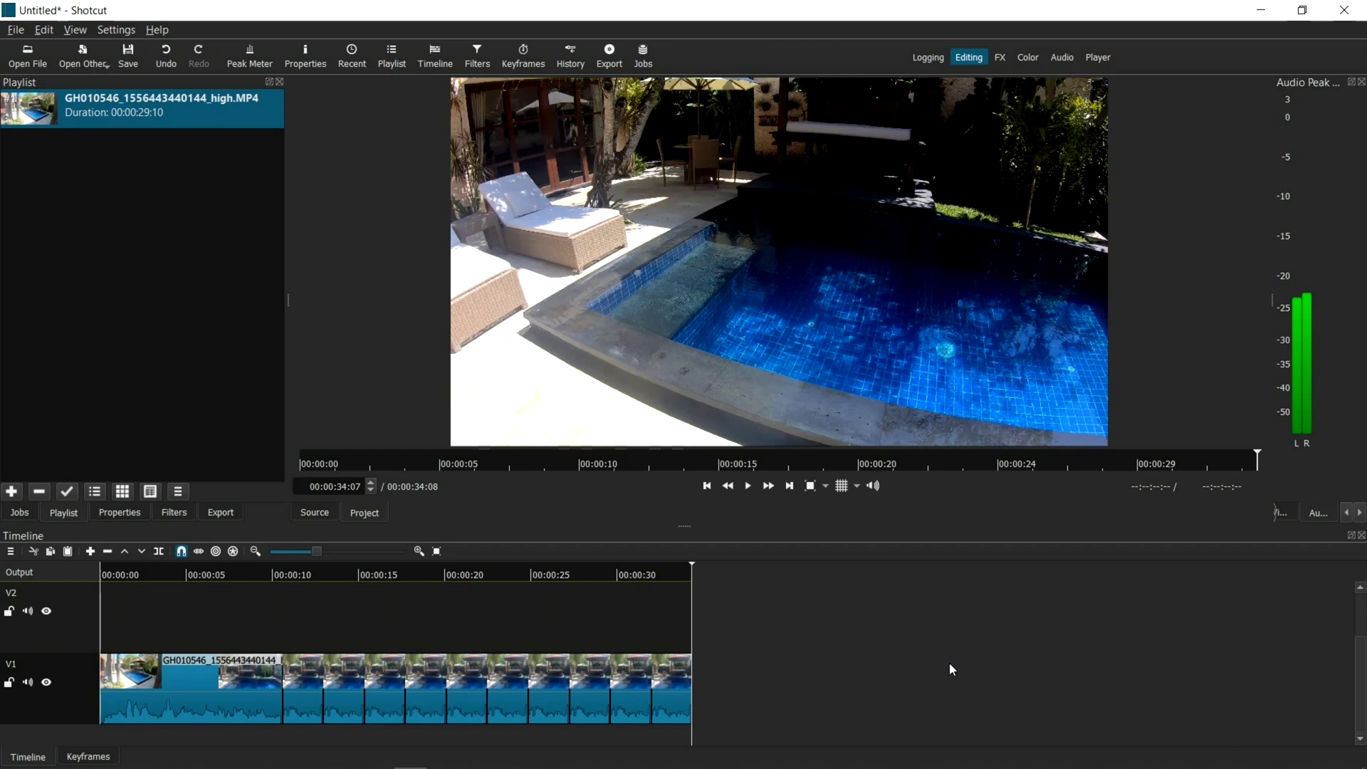
{"action": "key", "text": "Down"}
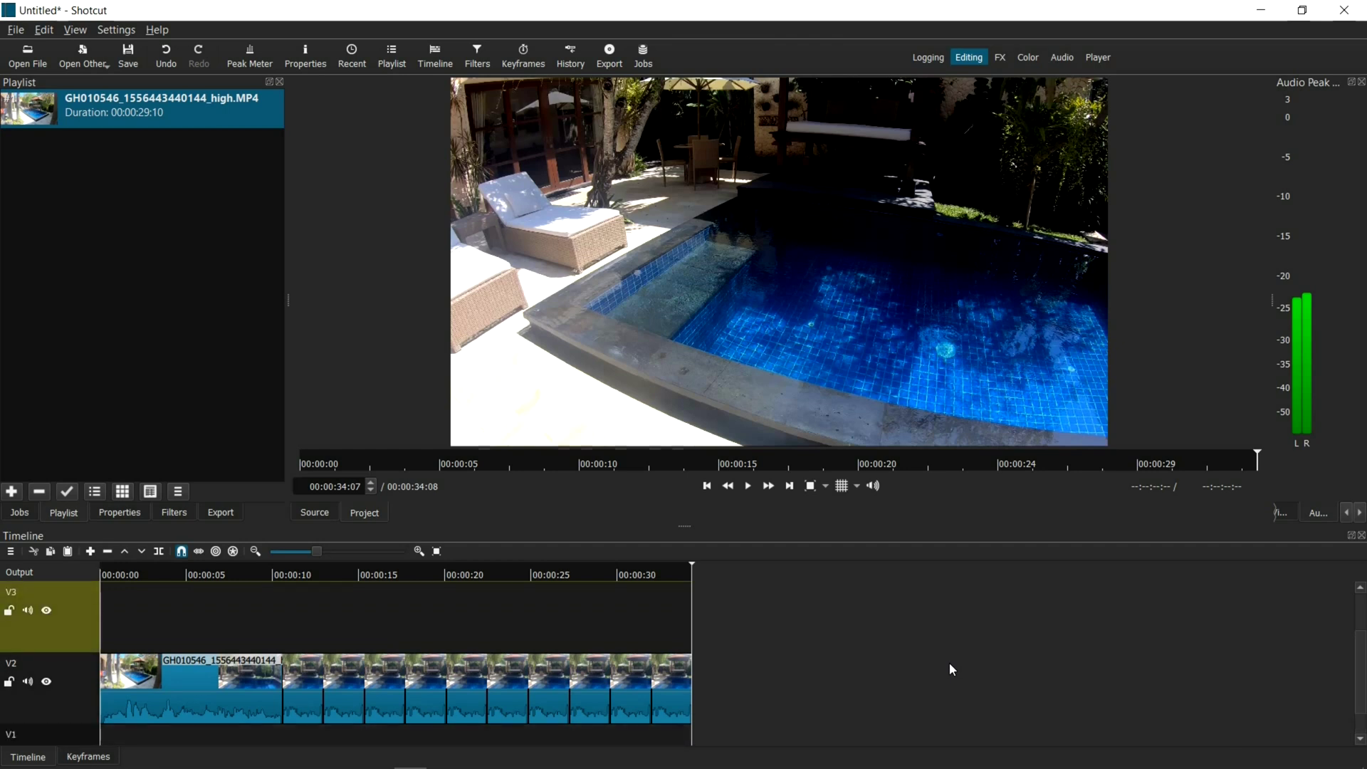
{"action": "scroll", "coordinate": [950, 662], "scroll_direction": "down", "scroll_amount": 1}
{"action": "key", "text": "ctrl+u"}
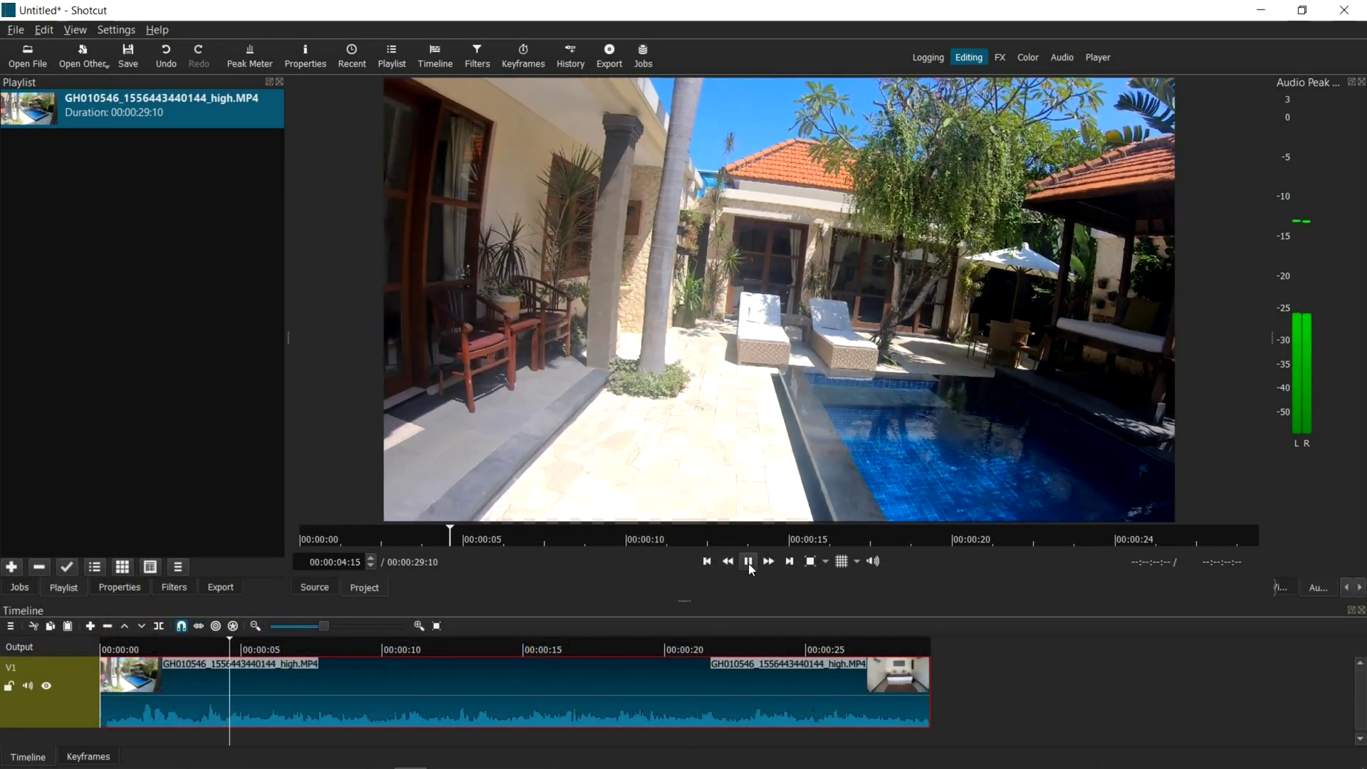
- Stop on the frame at 00:00:08:00, open Export Frame as PNG, and cancel it
{"action": "left_click", "coordinate": [748, 562]}
{"action": "left_click", "coordinate": [326, 648]}
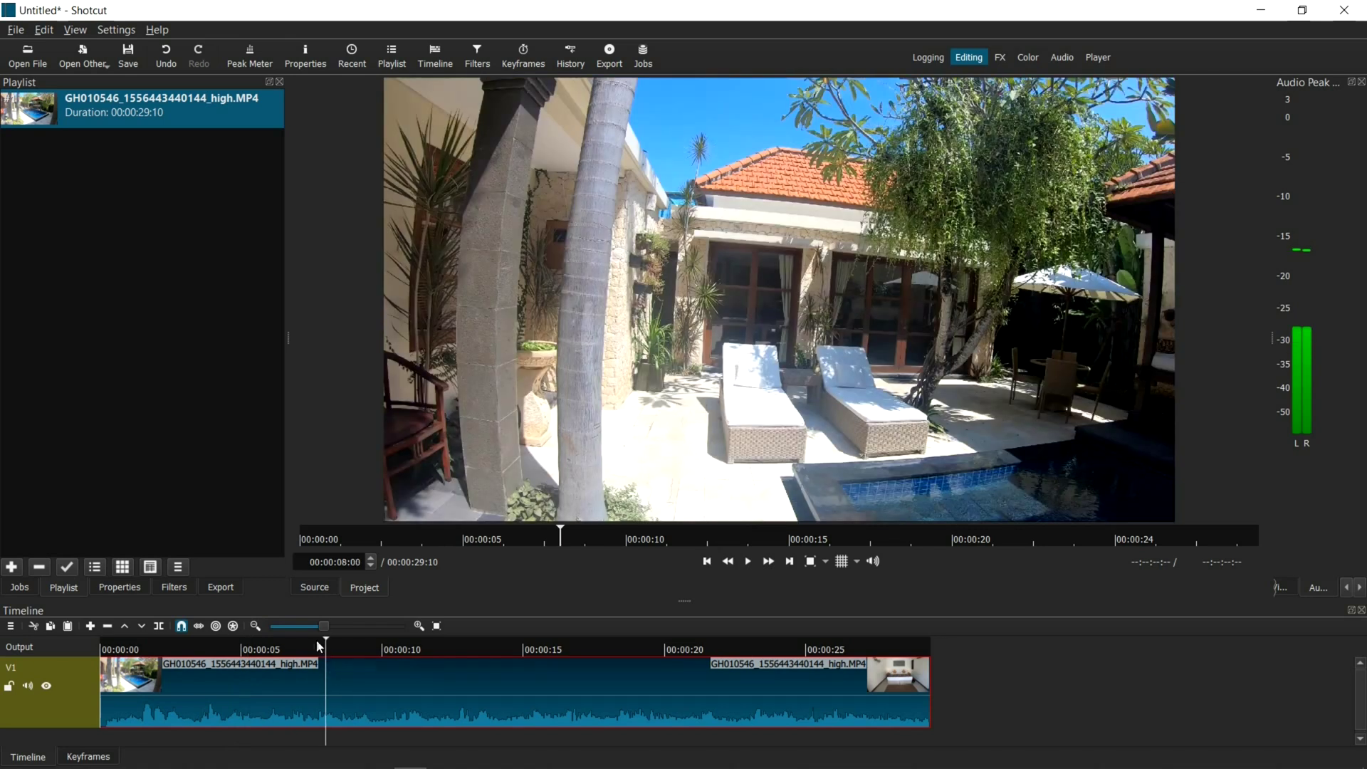
{"action": "left_click", "coordinate": [17, 33]}
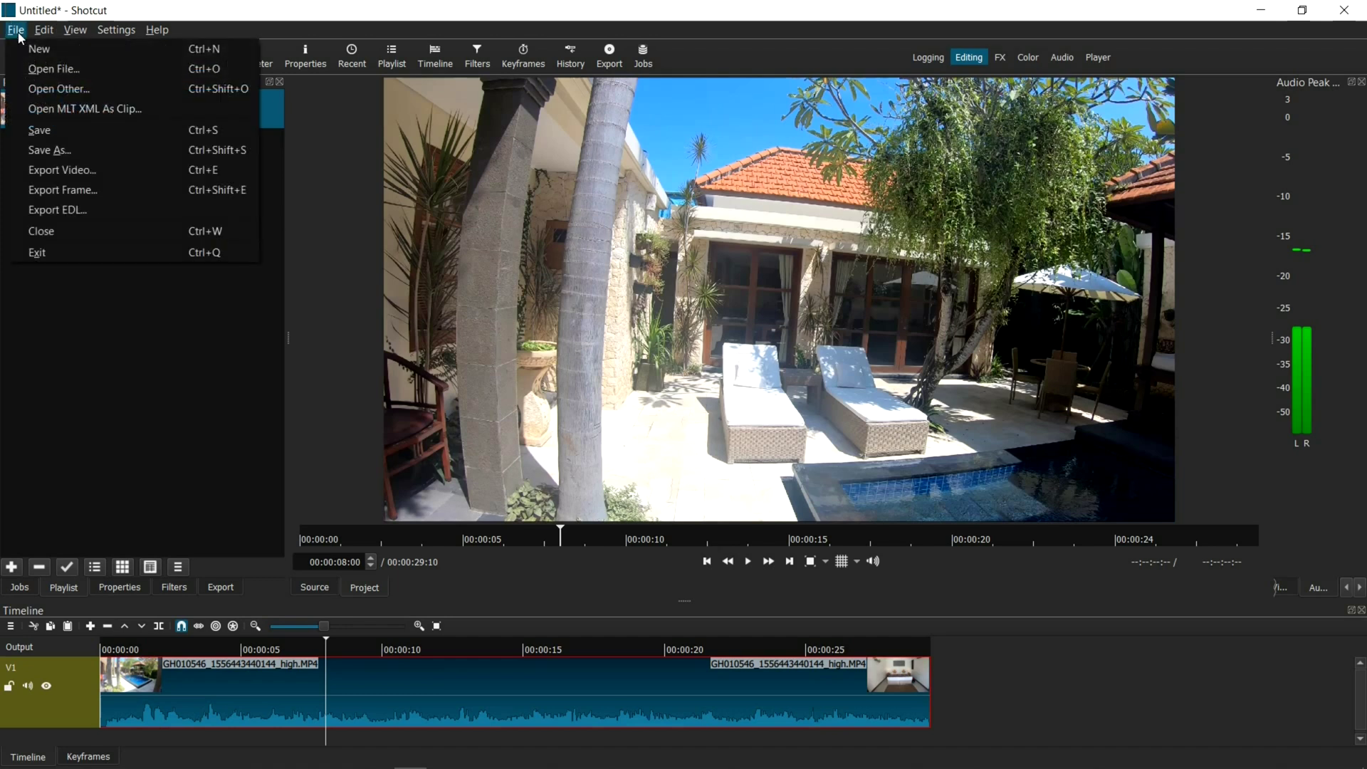
{"action": "left_click", "coordinate": [54, 192]}
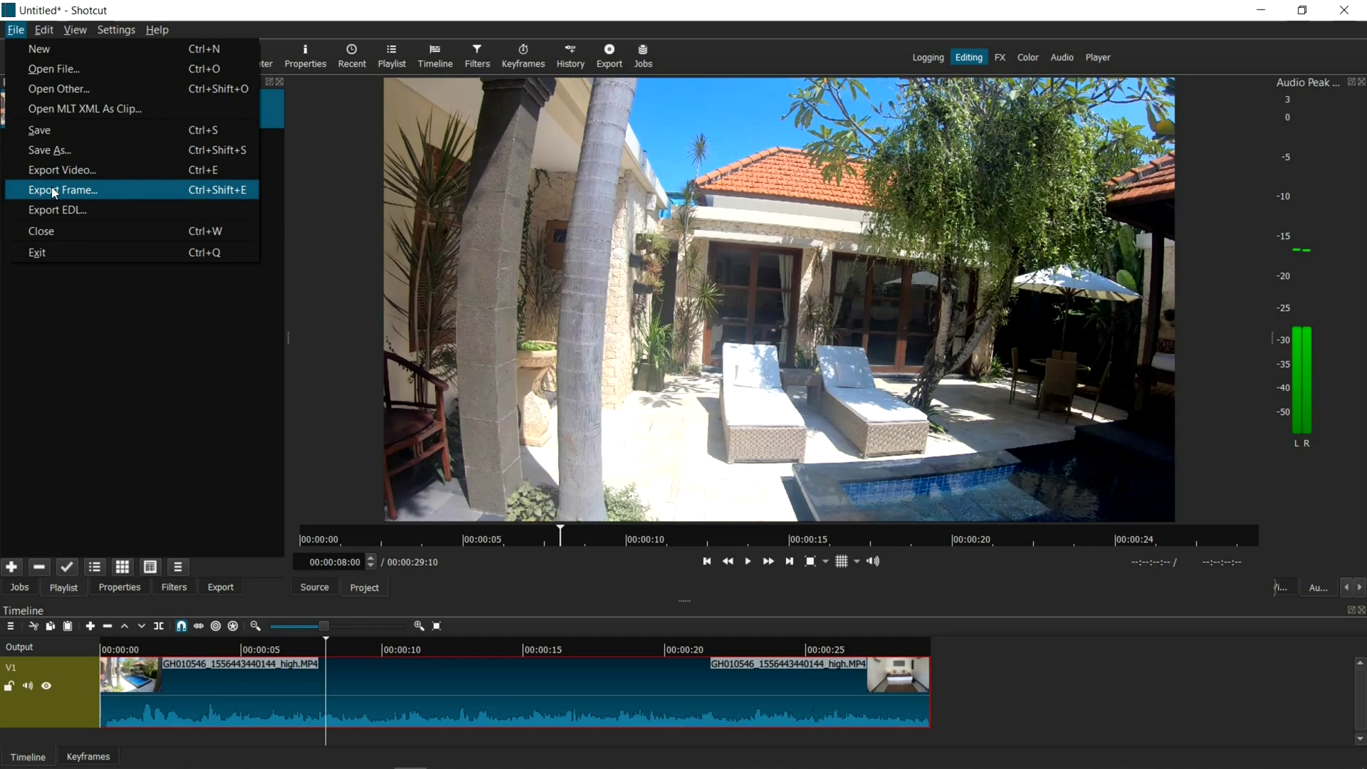
{"action": "left_click", "coordinate": [55, 191]}
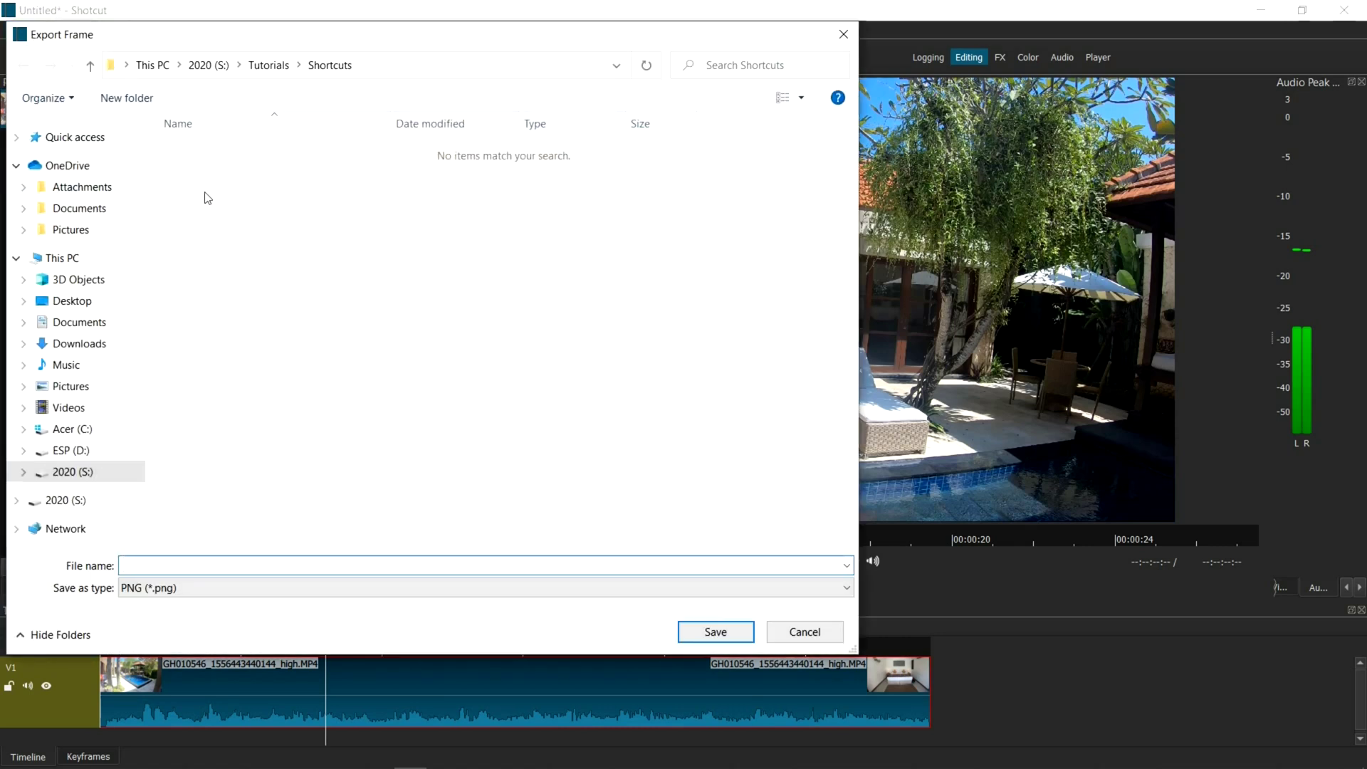
{"action": "left_click", "coordinate": [805, 632]}
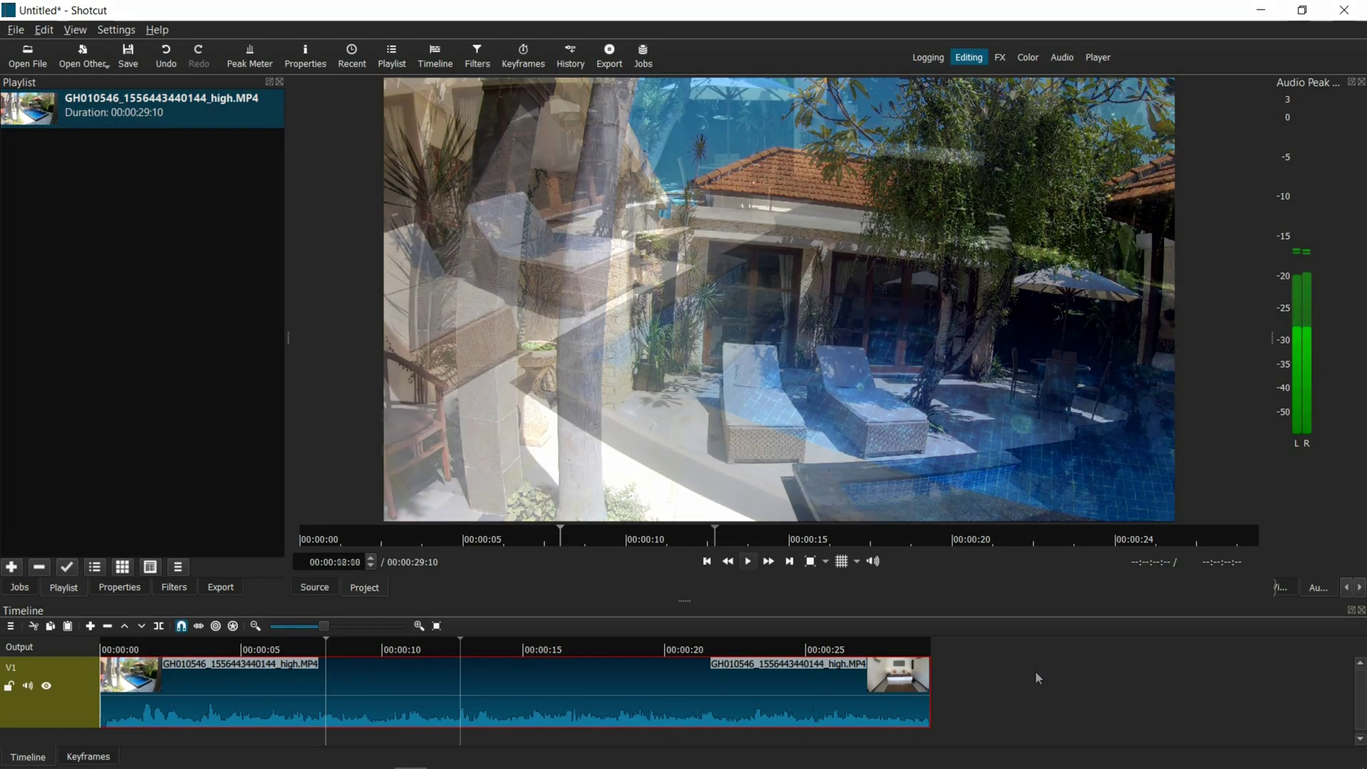
- Pause at 00:00:15:13 and split the selected pool clip at the playhead
{"action": "left_click", "coordinate": [748, 561]}
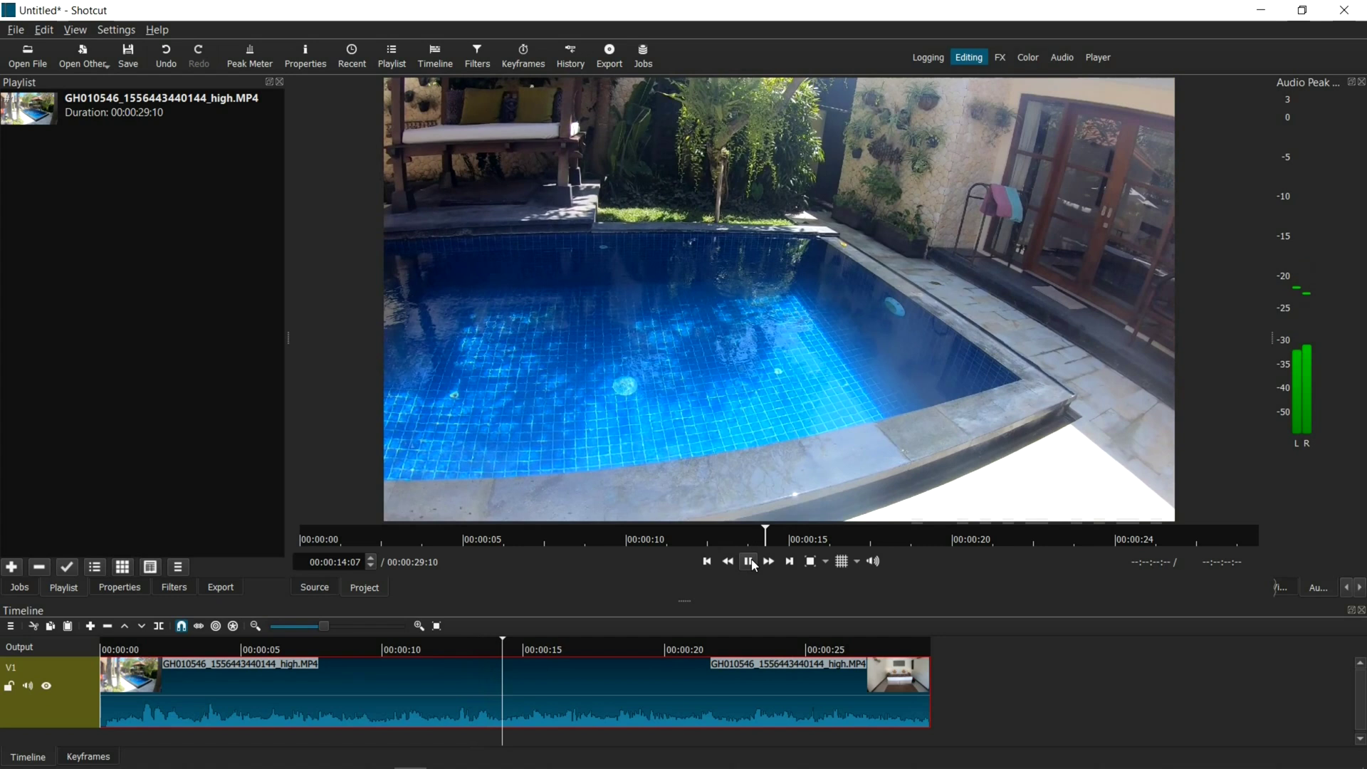
{"action": "left_click", "coordinate": [751, 561]}
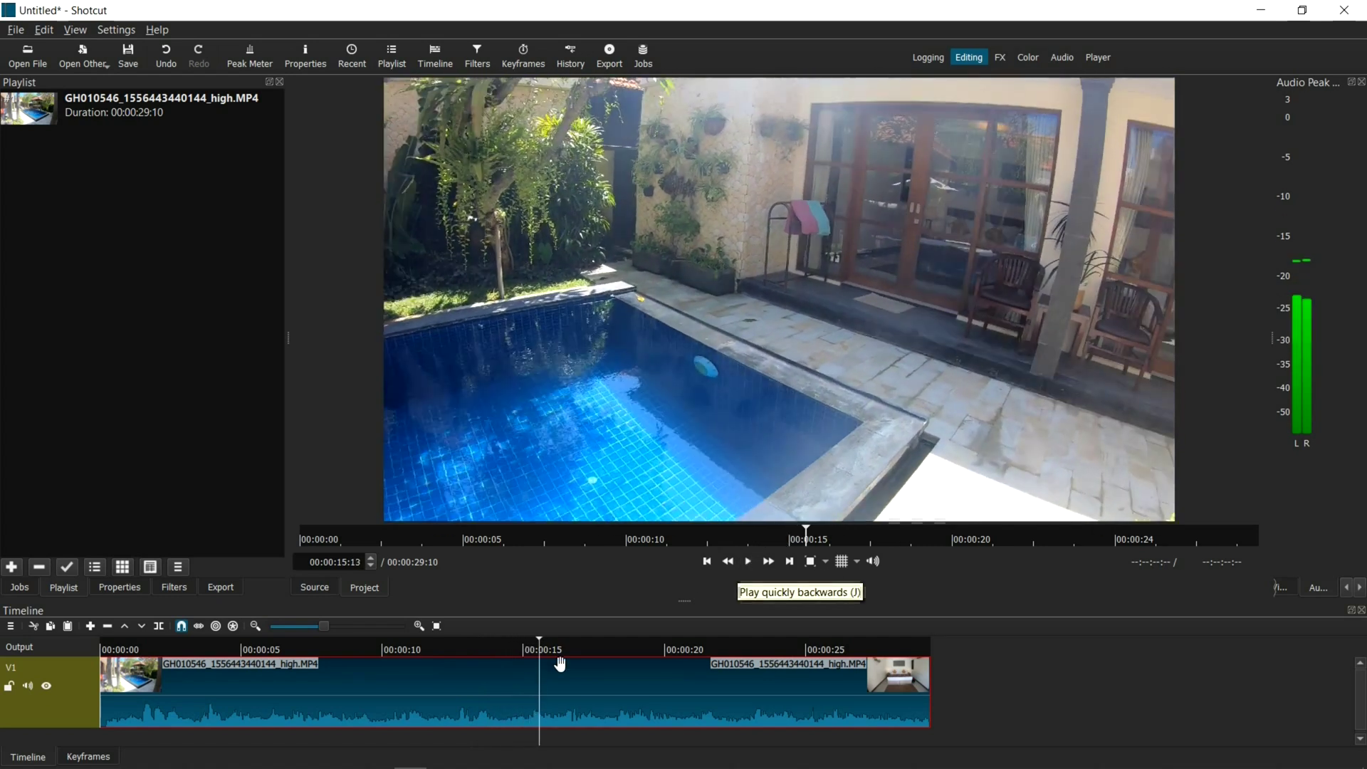
{"action": "left_click", "coordinate": [541, 683]}
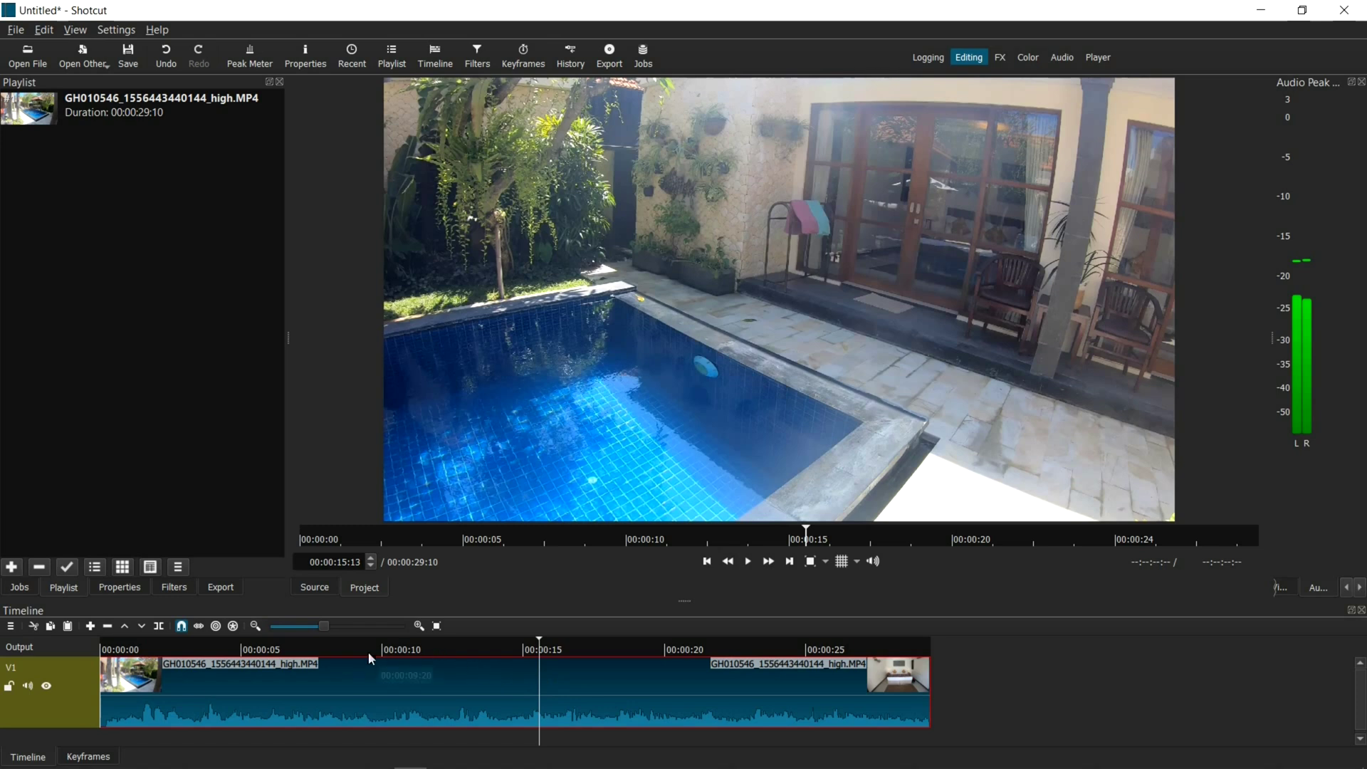
{"action": "left_click", "coordinate": [159, 627]}
{"action": "left_click", "coordinate": [160, 628]}
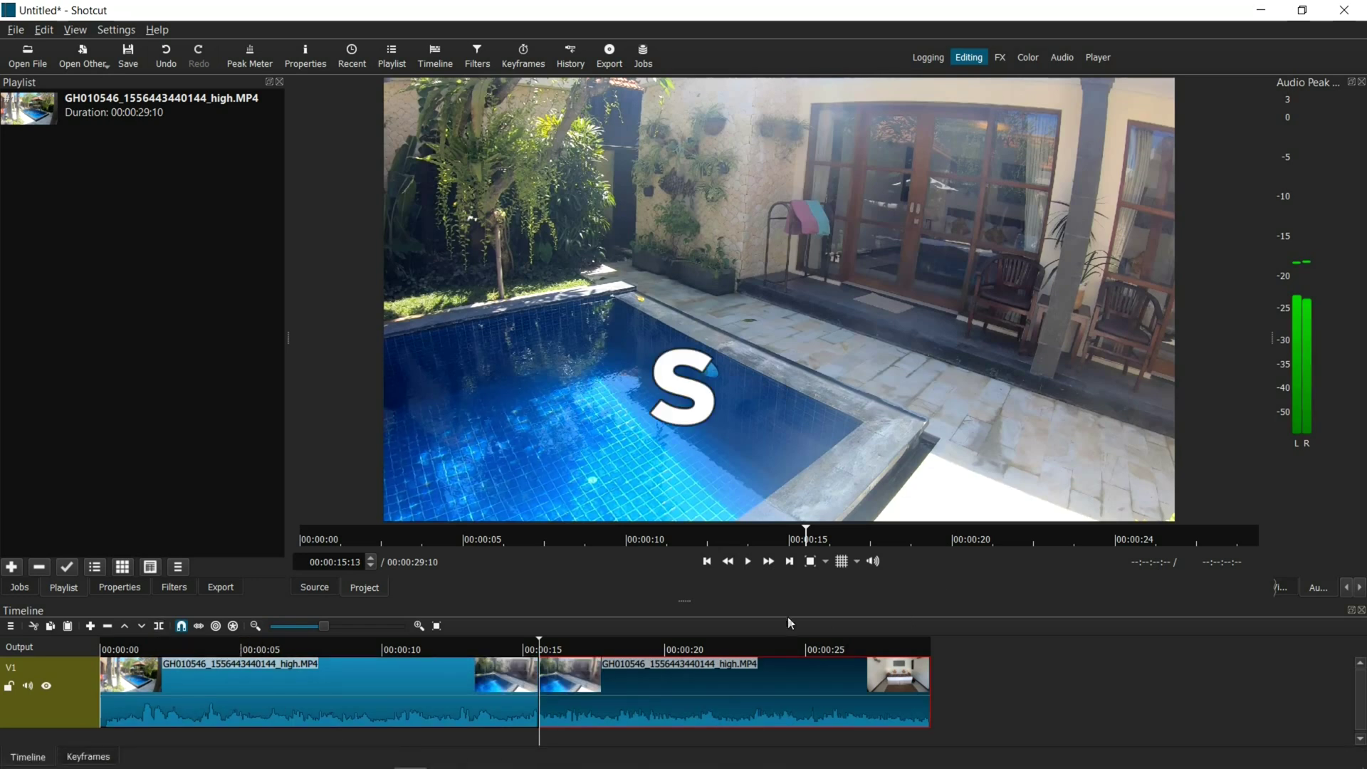
- Split the pool clip at 19:05, 20:19, 22:07, 23:20 and 25:19
{"action": "left_click", "coordinate": [642, 649]}
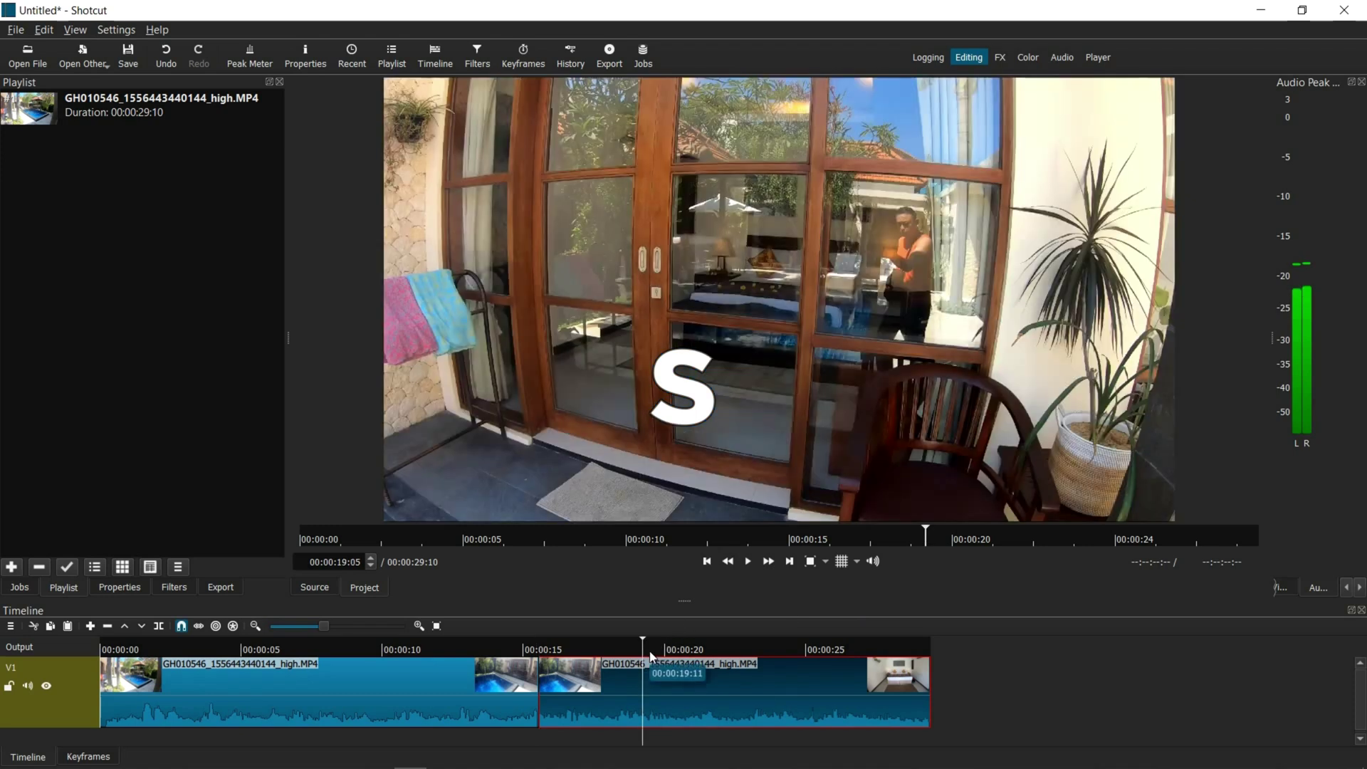
{"action": "key", "text": "s"}
{"action": "left_click", "coordinate": [686, 645]}
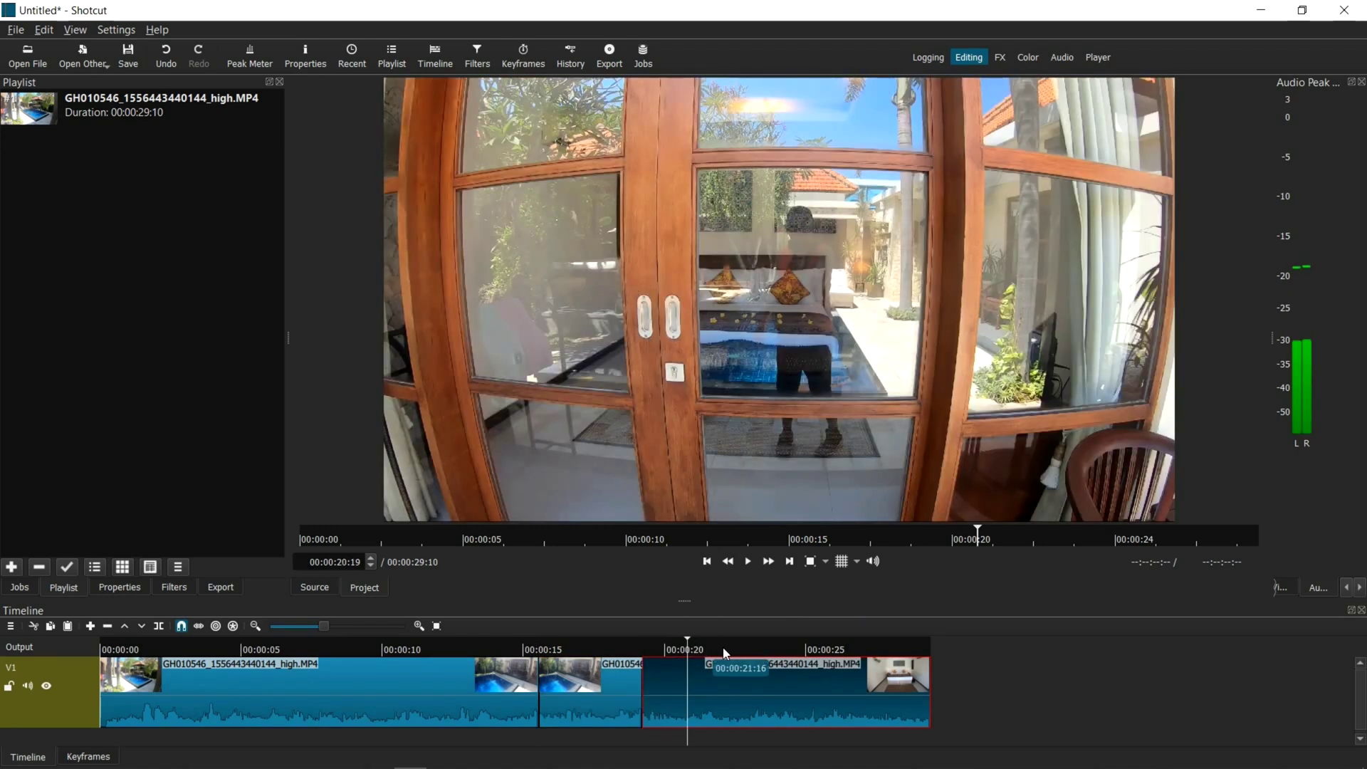
{"action": "key", "text": "s"}
{"action": "left_click", "coordinate": [729, 650]}
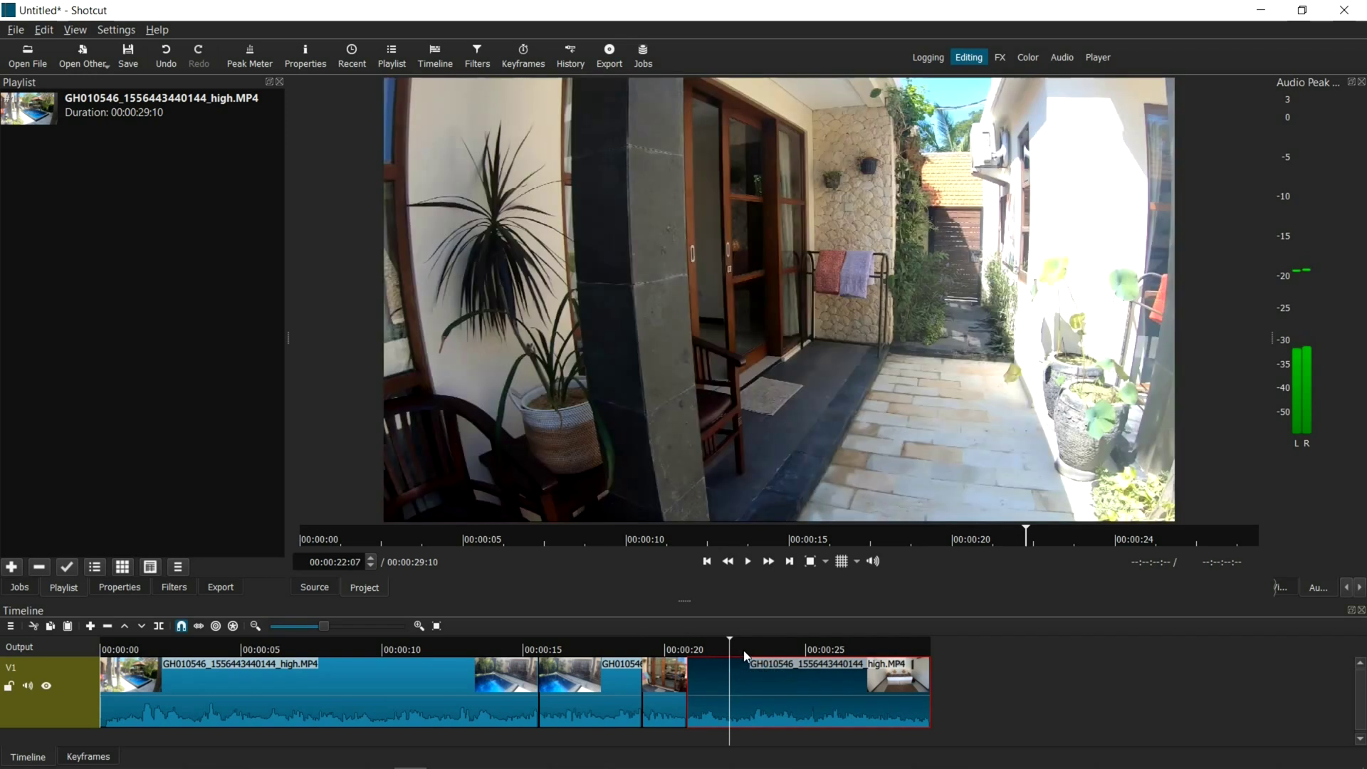
{"action": "key", "text": "s"}
{"action": "left_click", "coordinate": [775, 649]}
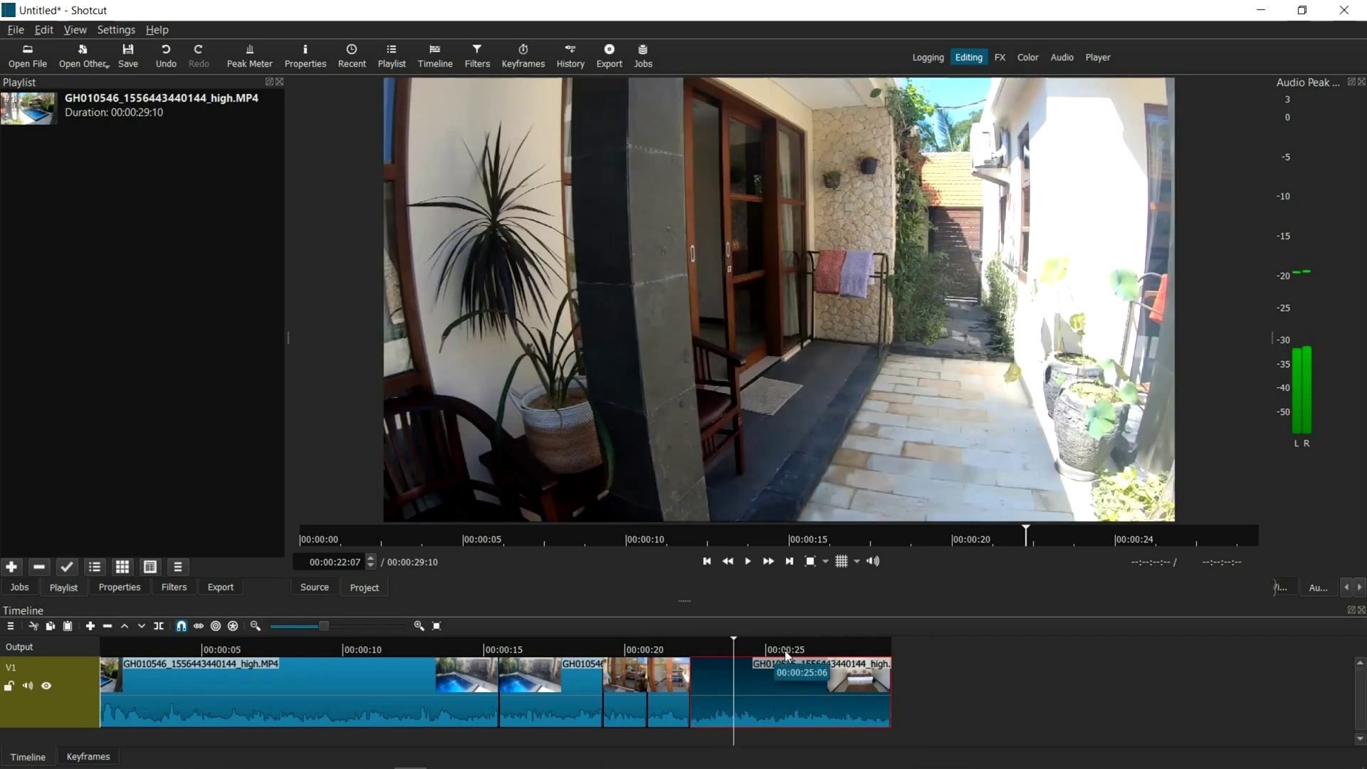
{"action": "key", "text": "s"}
{"action": "scroll", "coordinate": [791, 655], "scroll_direction": "right", "scroll_amount": 2}
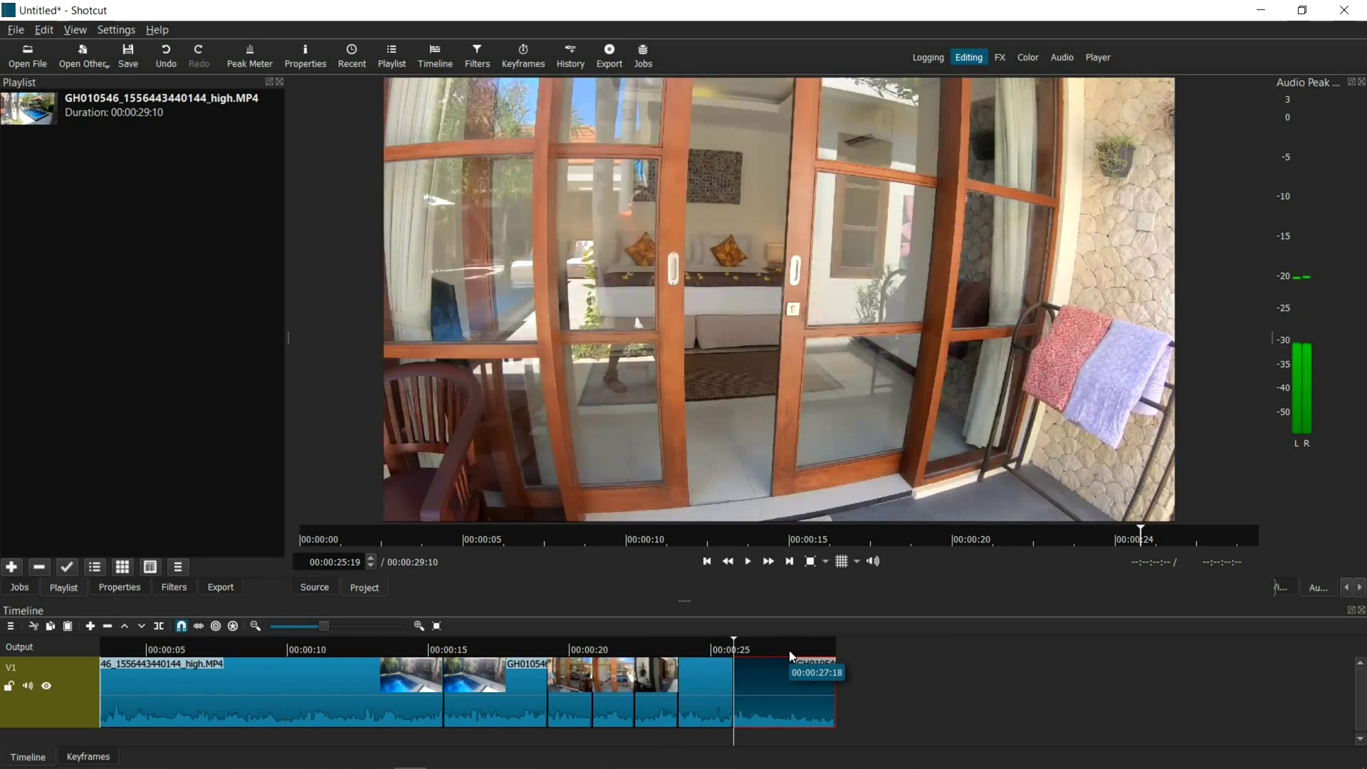
{"action": "key", "text": "s"}
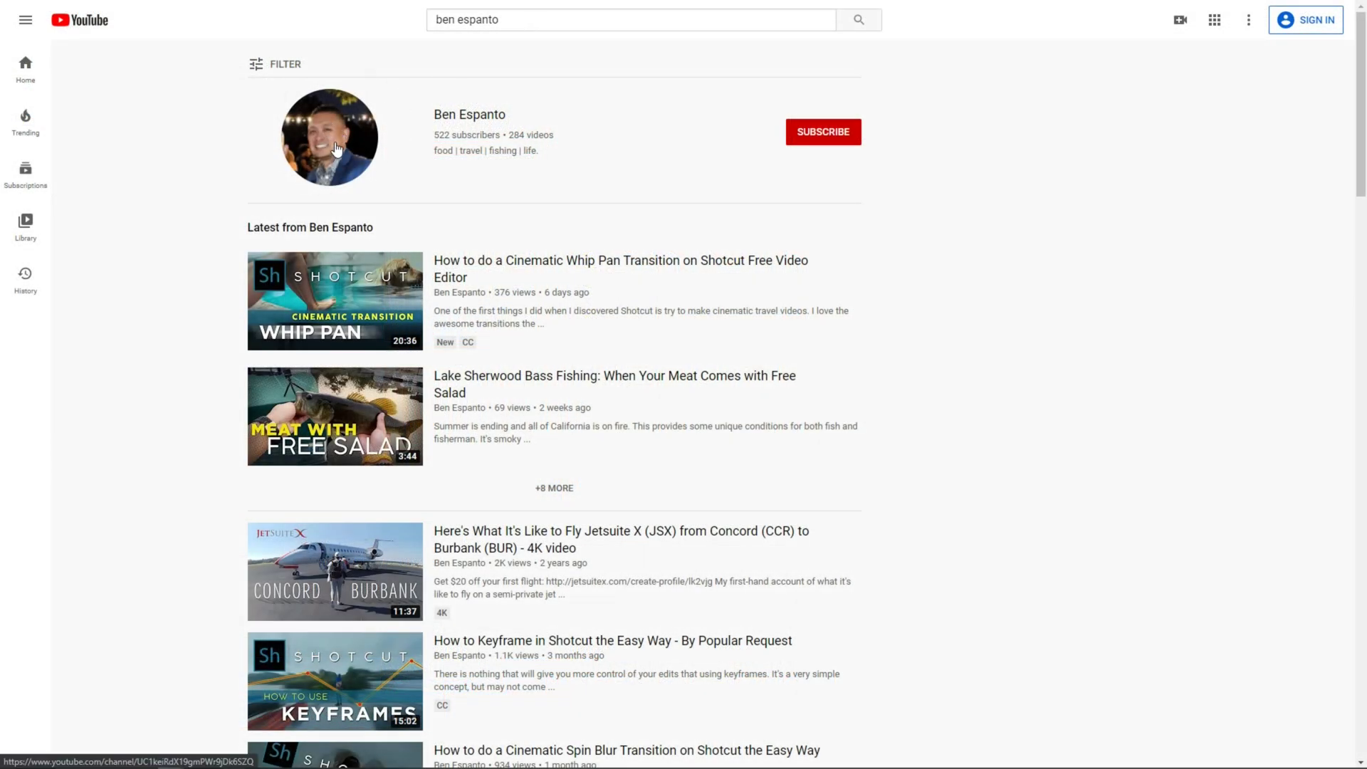
- Open the creator's YouTube channel page and pause its featured video
{"action": "left_click", "coordinate": [337, 149]}
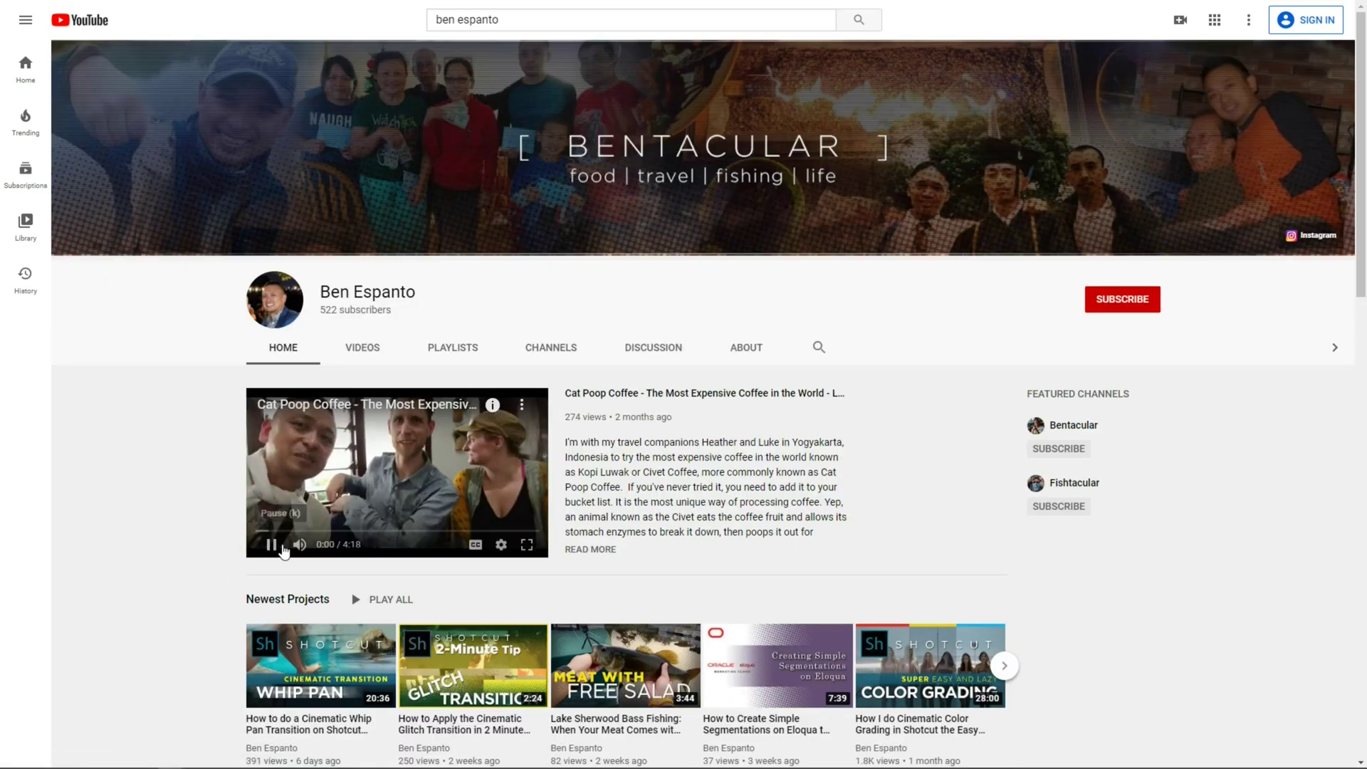
{"action": "left_click", "coordinate": [282, 547]}
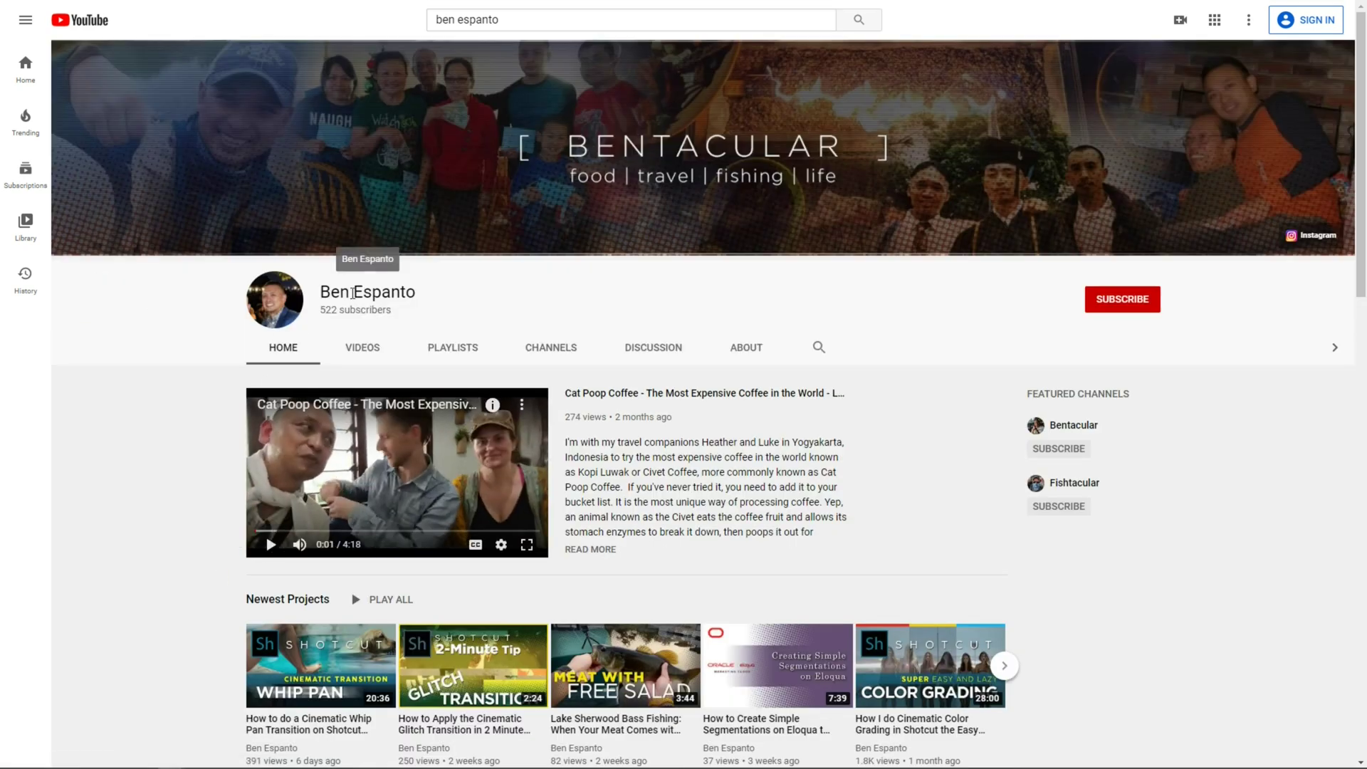
{"action": "left_click", "coordinate": [1128, 308]}
- Advance the Shotcut Tips and Tricks row twice to reach its last videos
{"action": "scroll", "coordinate": [1148, 395], "scroll_direction": "down", "scroll_amount": 7}
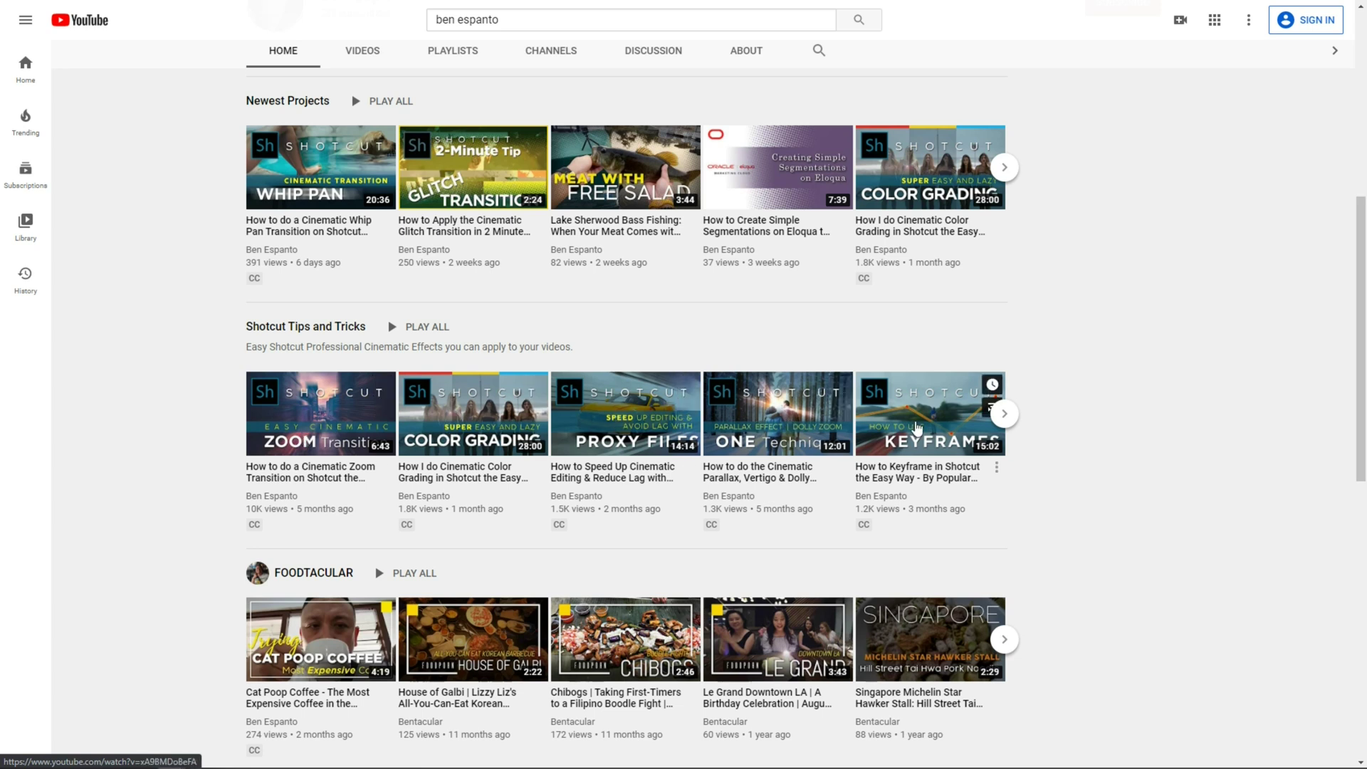
{"action": "left_click", "coordinate": [1007, 415]}
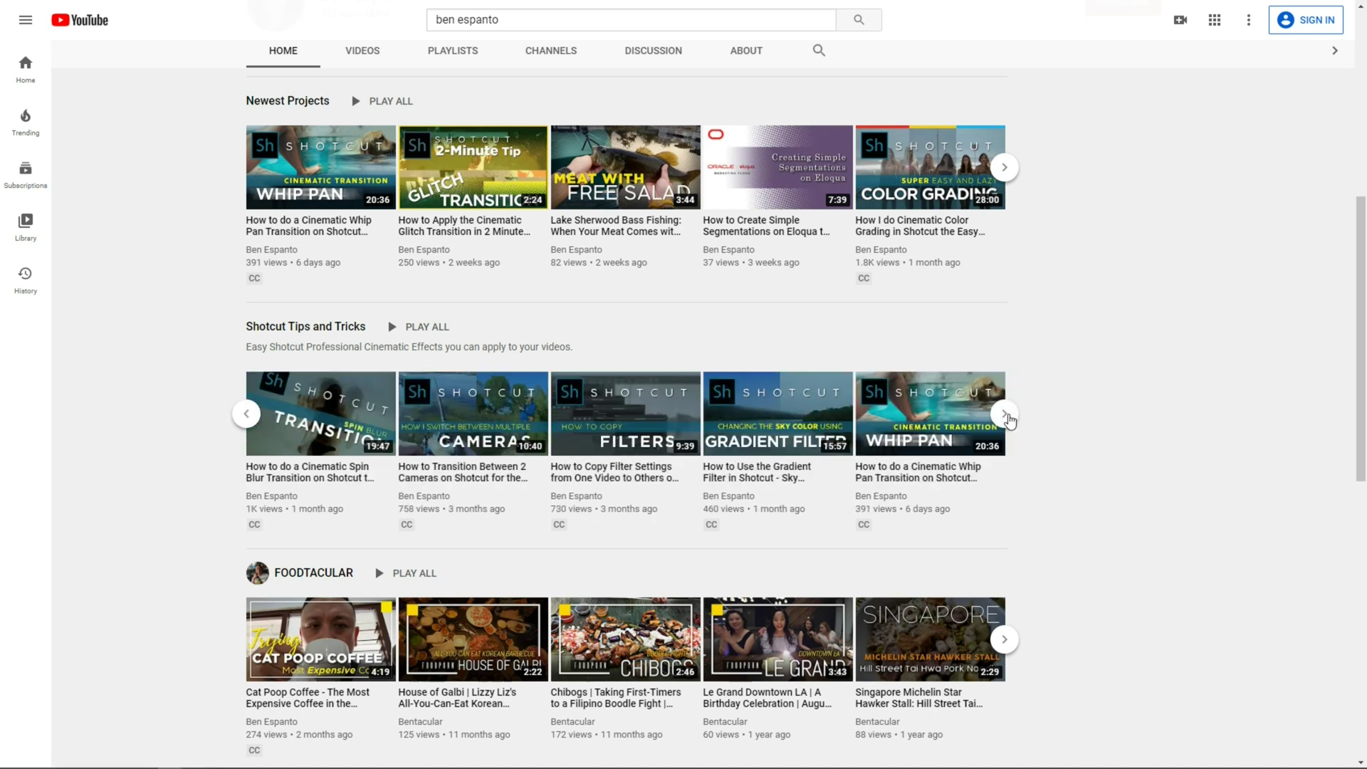
{"action": "left_click", "coordinate": [1006, 415]}
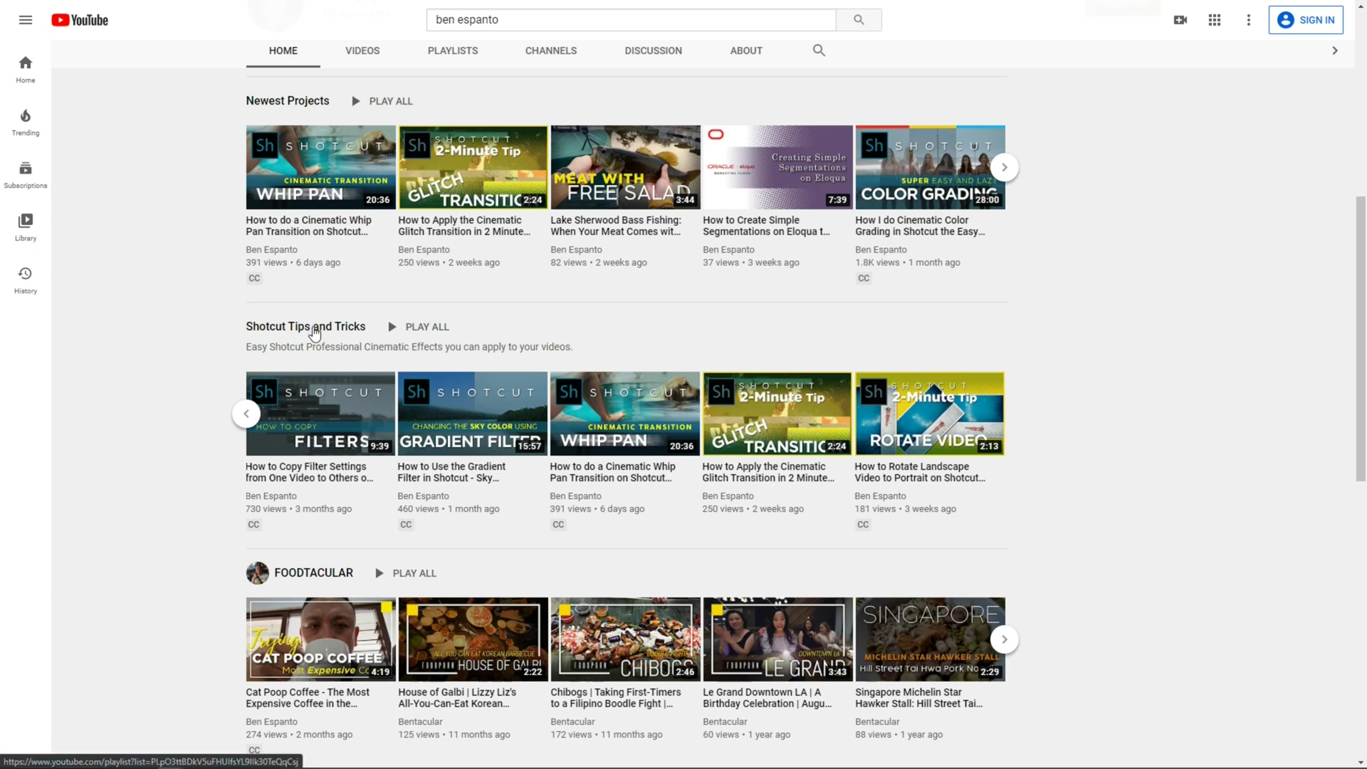
- Open the Shotcut Tips and Tricks playlist and scroll through its 13 videos
{"action": "left_click", "coordinate": [314, 332]}
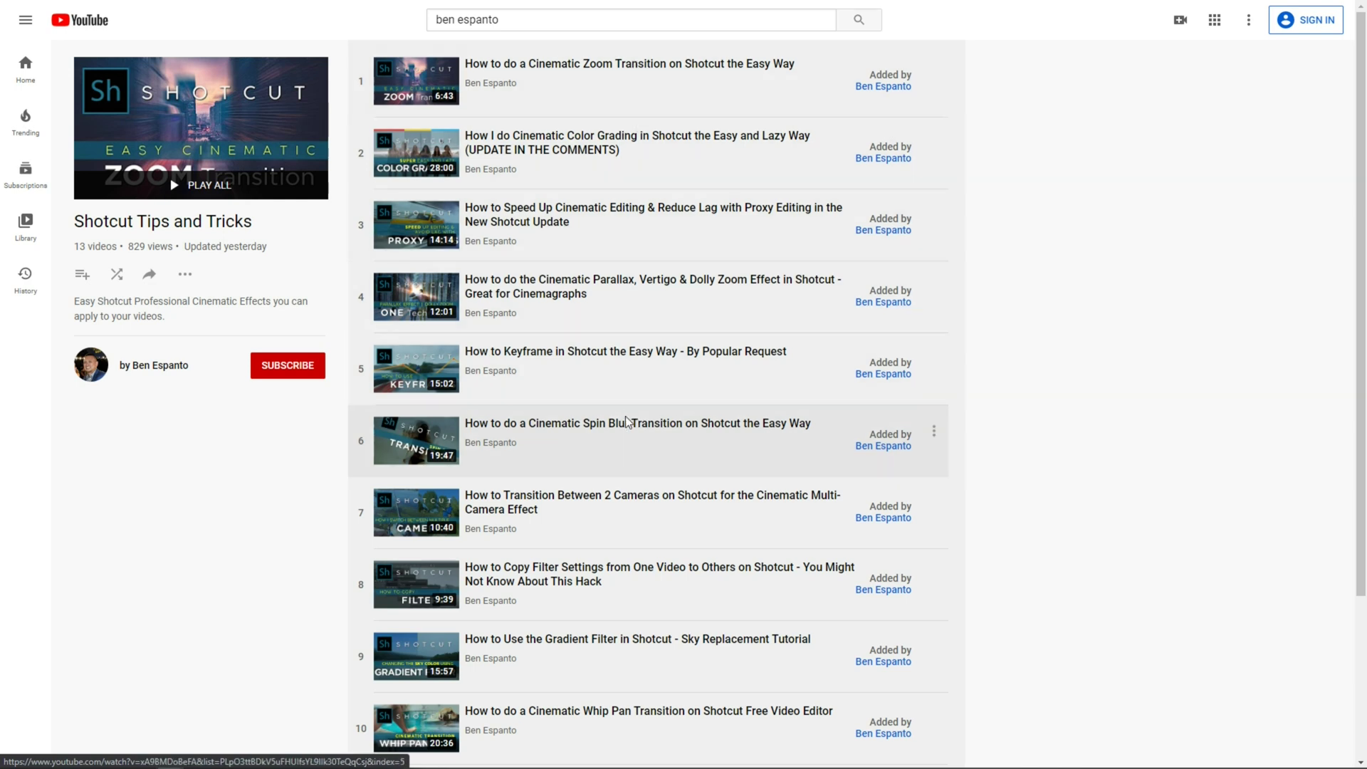
{"action": "scroll", "coordinate": [586, 692], "scroll_direction": "down", "scroll_amount": 3}
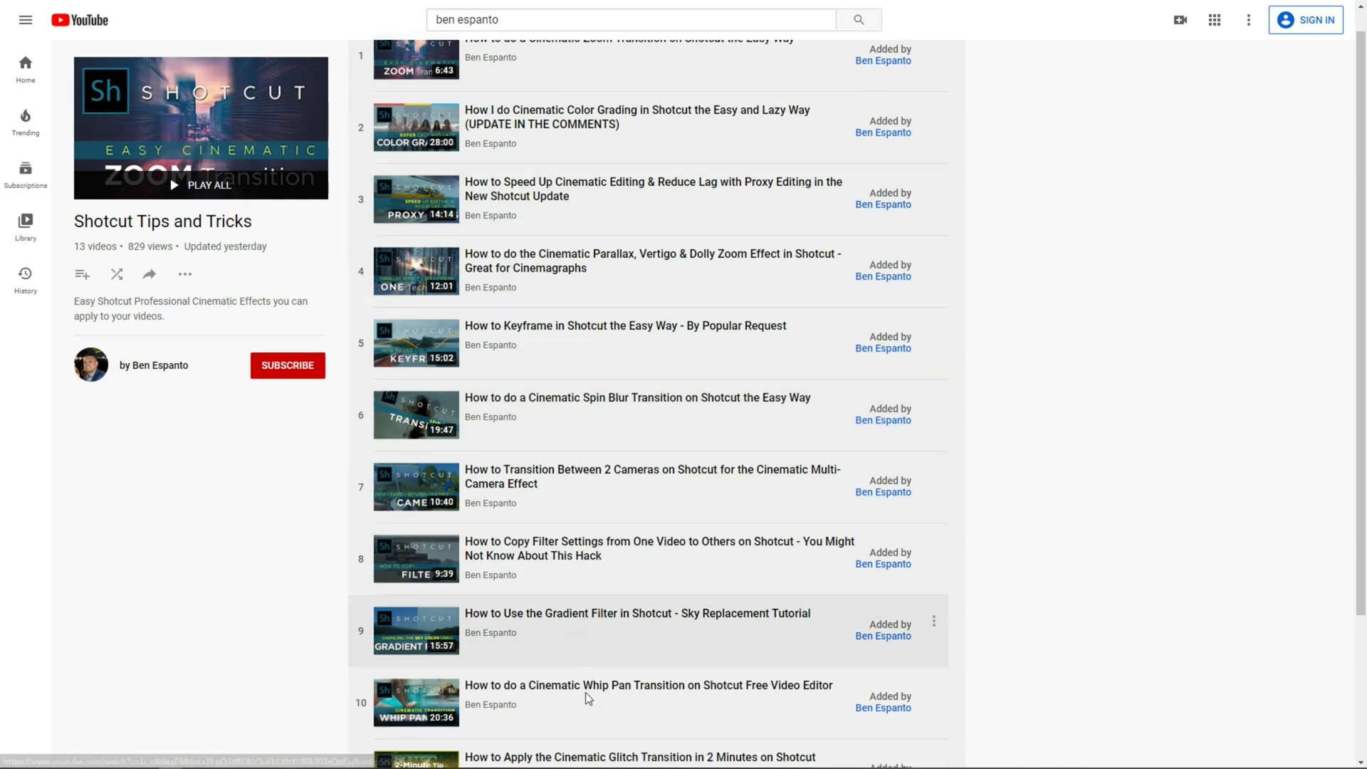